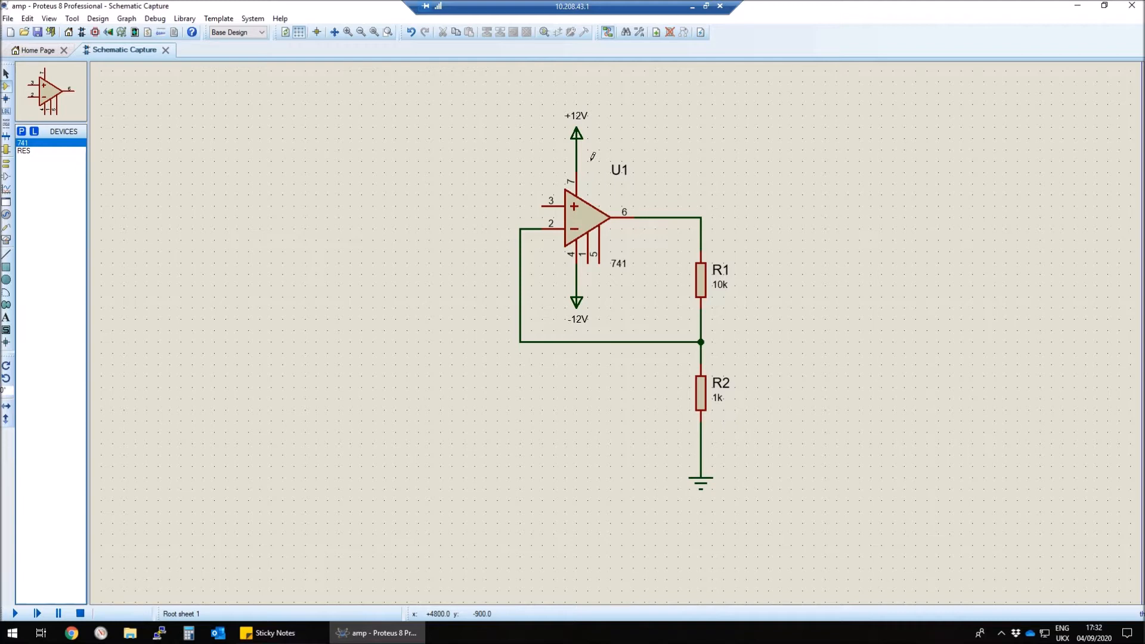
pyautogui.press('F6')
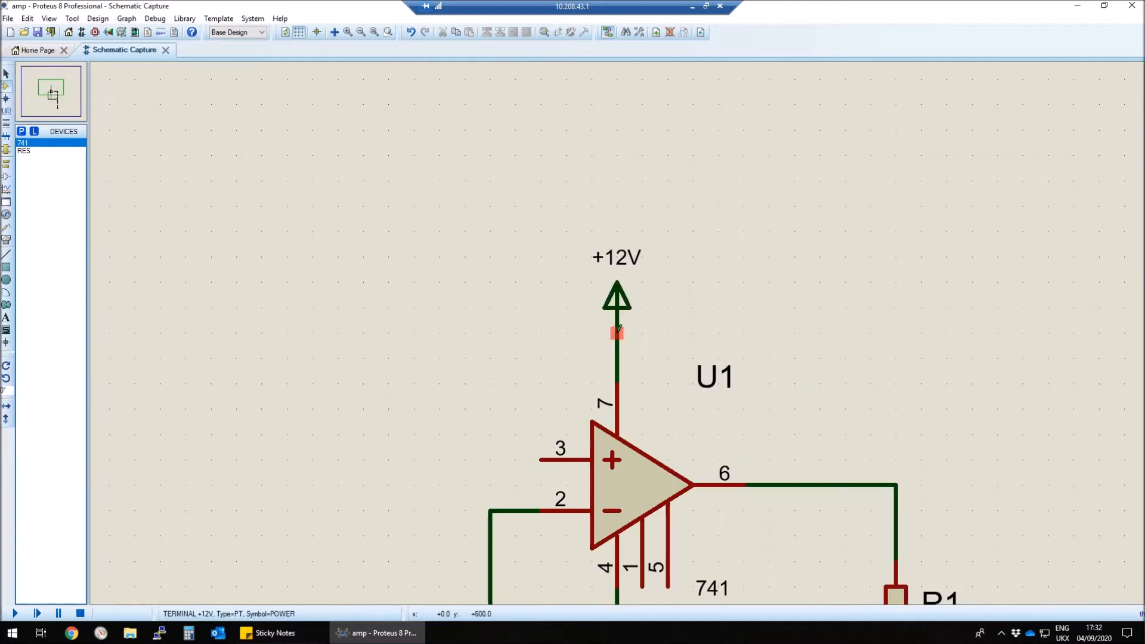
pyautogui.middleClick(631, 501)
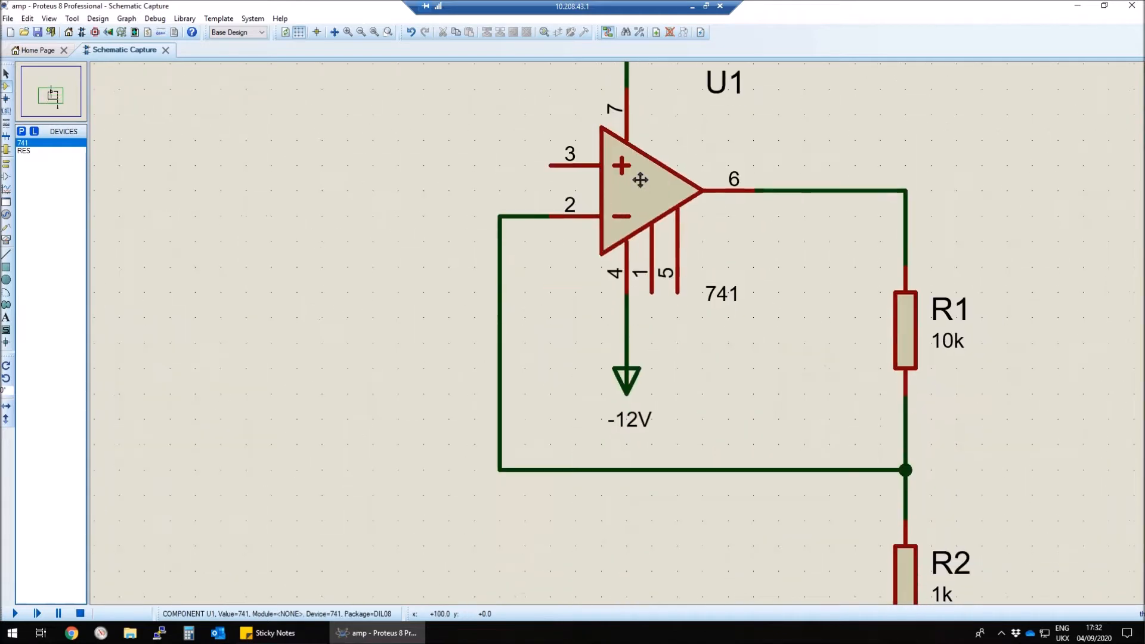
pyautogui.click(642, 181)
pyautogui.press('F6')
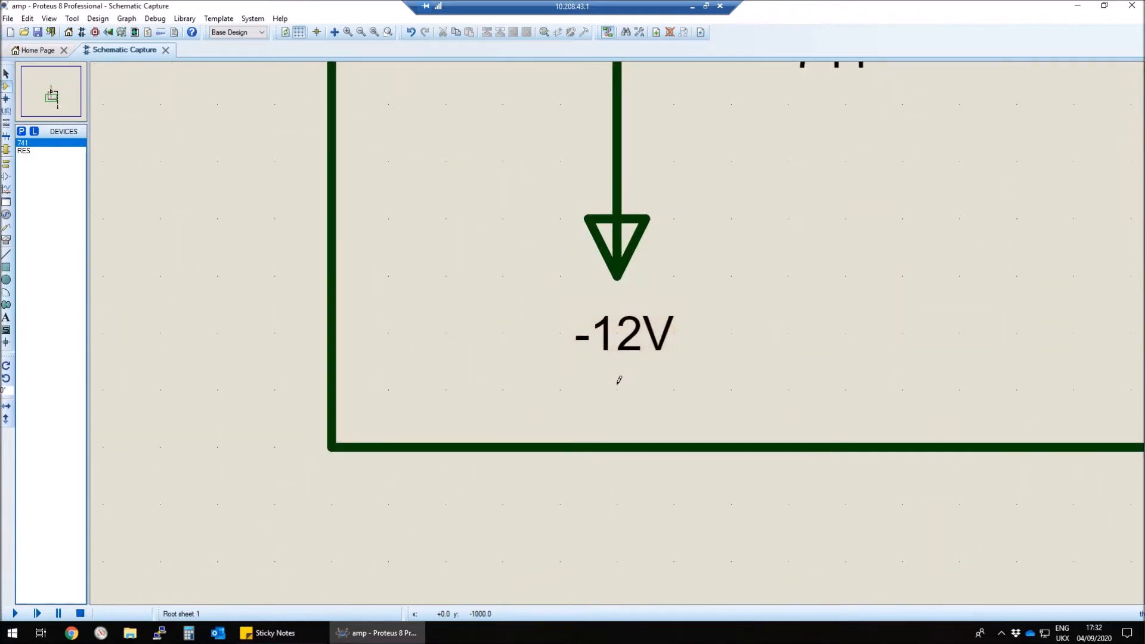
pyautogui.scroll(-2, 620, 376)
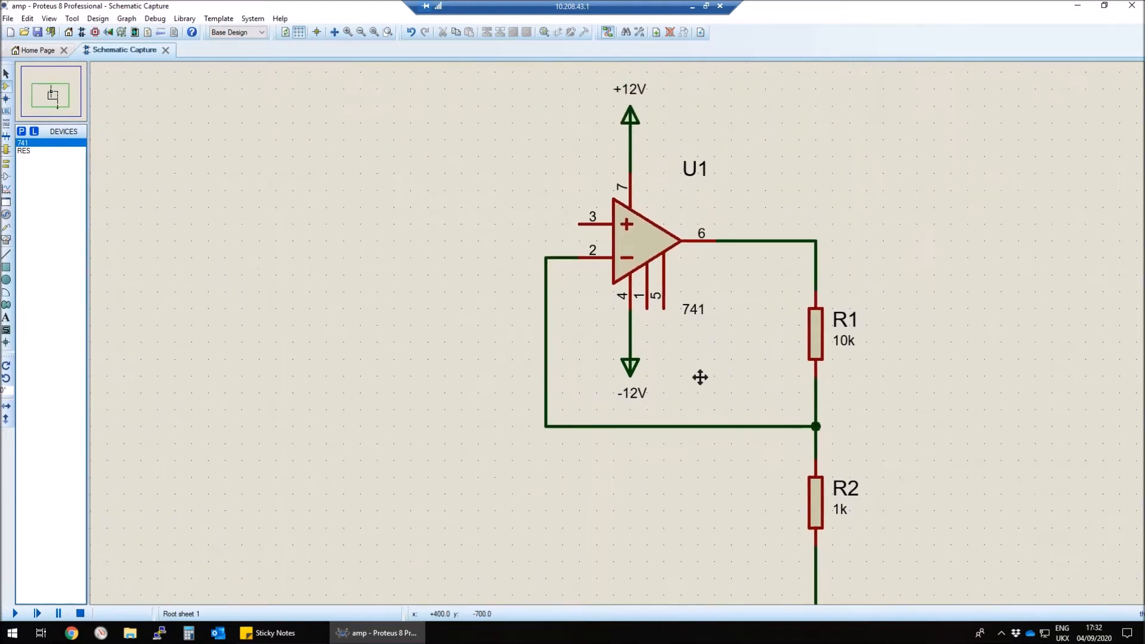
pyautogui.scroll(-1, 673, 363)
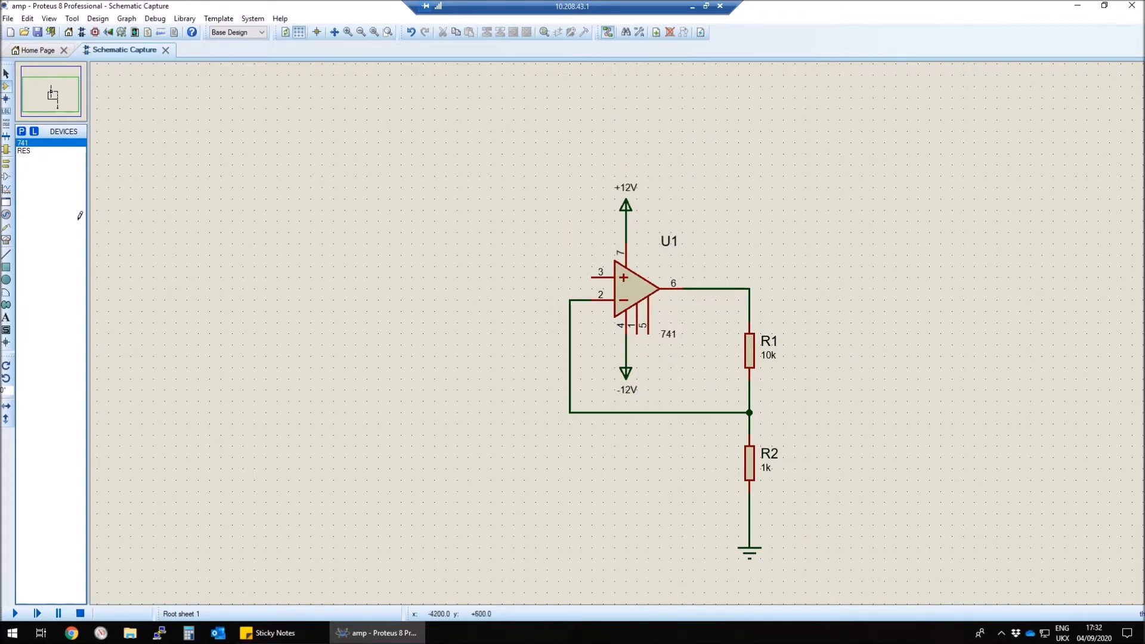
# Step: Place a SINE generator beside the 741 op-amp and wire it to the non-inverting input, pin 3
pyautogui.click(6, 215)
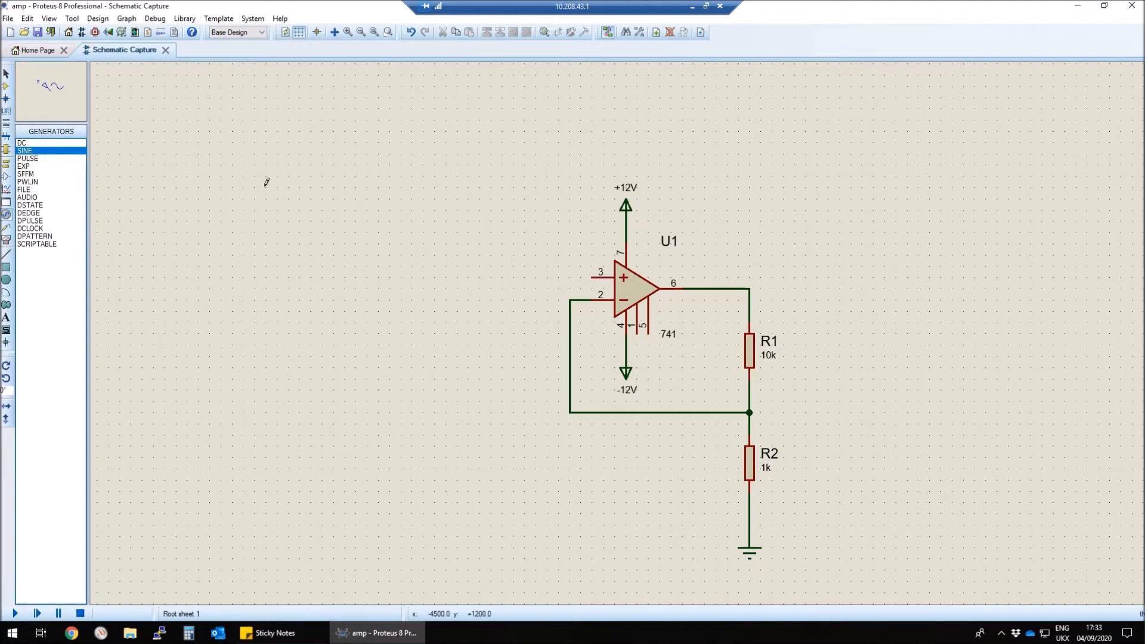
pyautogui.click(513, 260)
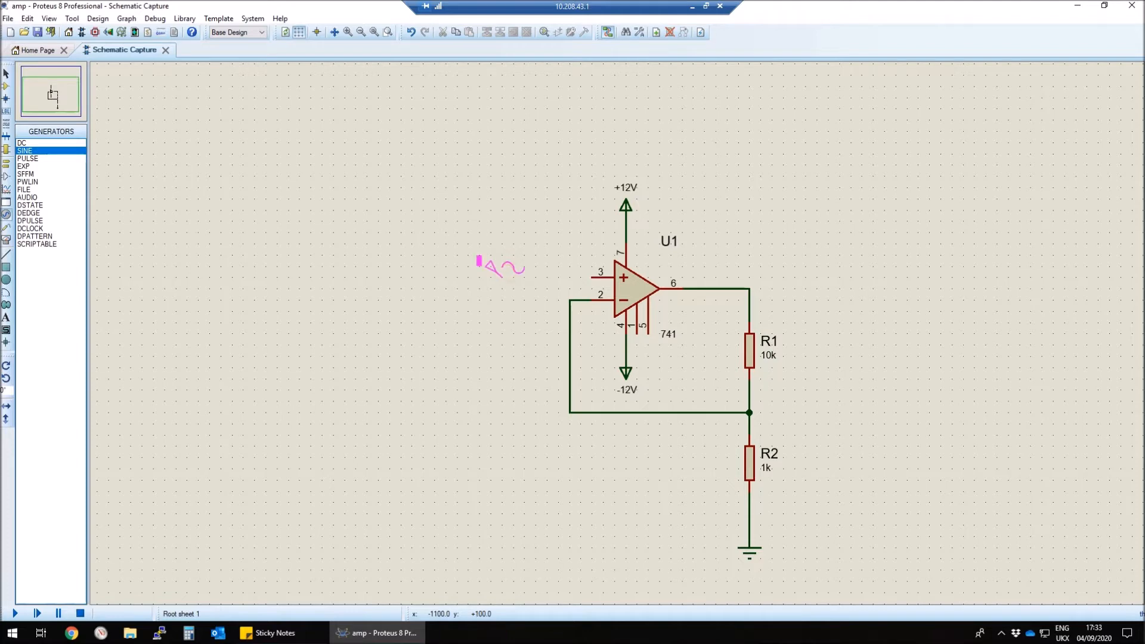
pyautogui.click(504, 275)
pyautogui.click(505, 275)
pyautogui.click(590, 277)
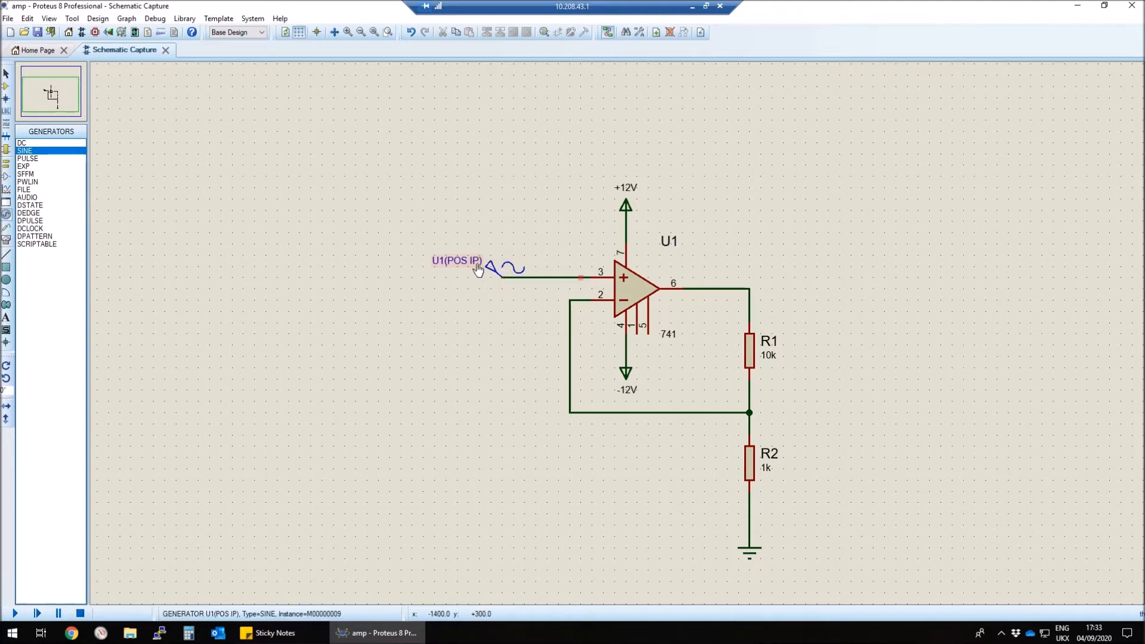
# Step: Set the sine generator's amplitude to 100m volts and its frequency to 1 kHz
pyautogui.rightClick(505, 263)
pyautogui.click(532, 281)
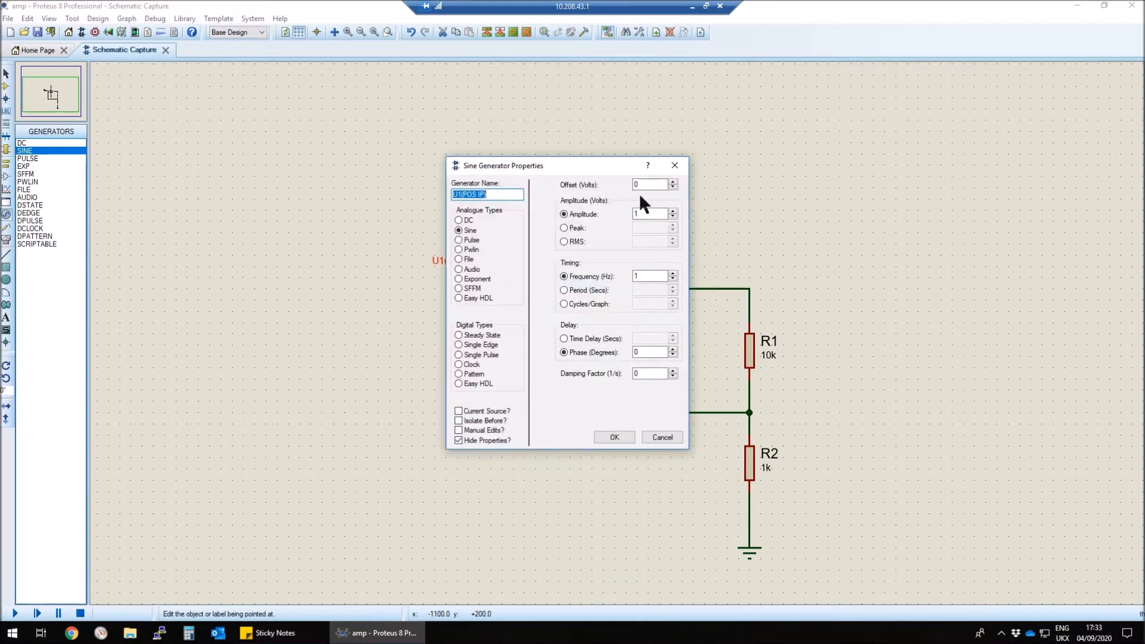
pyautogui.click(652, 276)
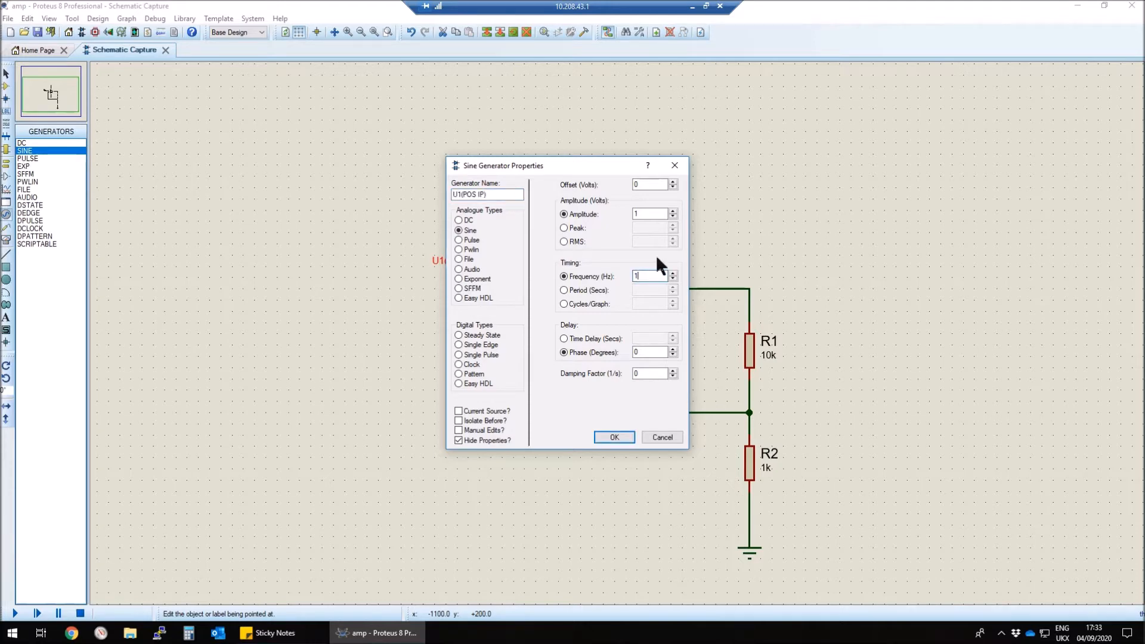
pyautogui.click(654, 214)
pyautogui.write('00m')
pyautogui.click(613, 437)
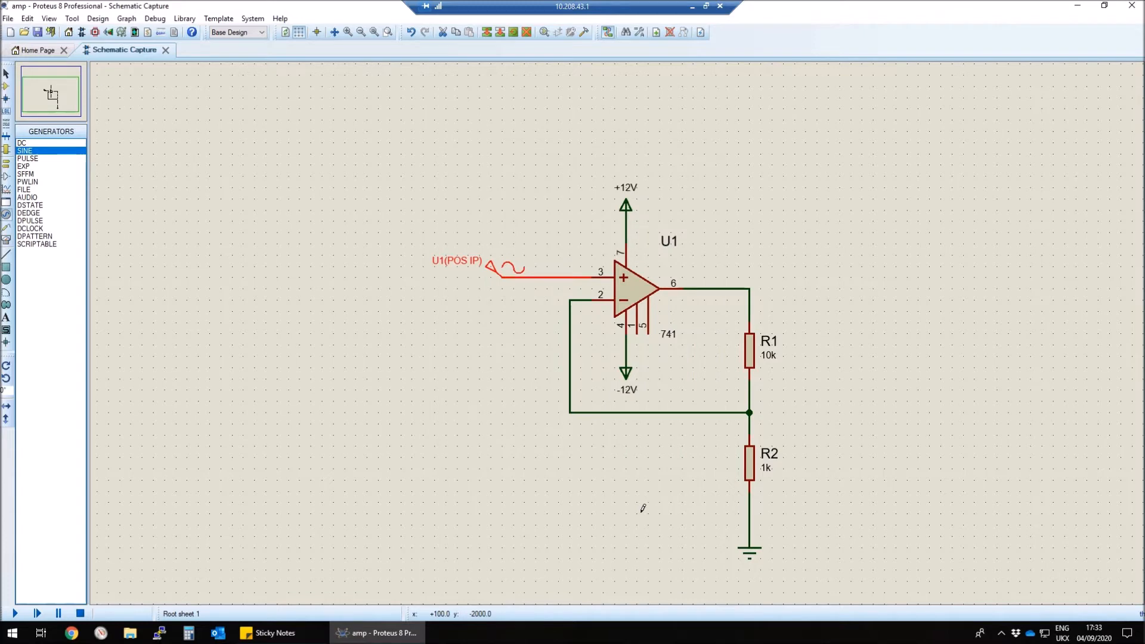
pyautogui.click(643, 508)
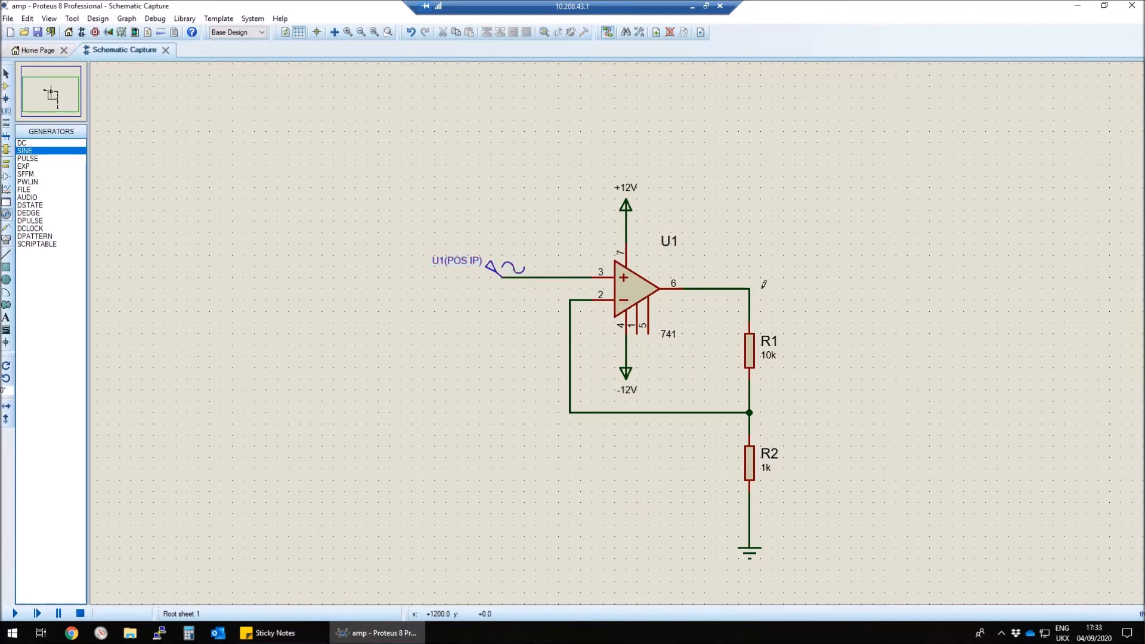
# Step: Place a voltage probe on the op-amp's output wire, at the corner above R1
pyautogui.click(6, 228)
pyautogui.click(39, 145)
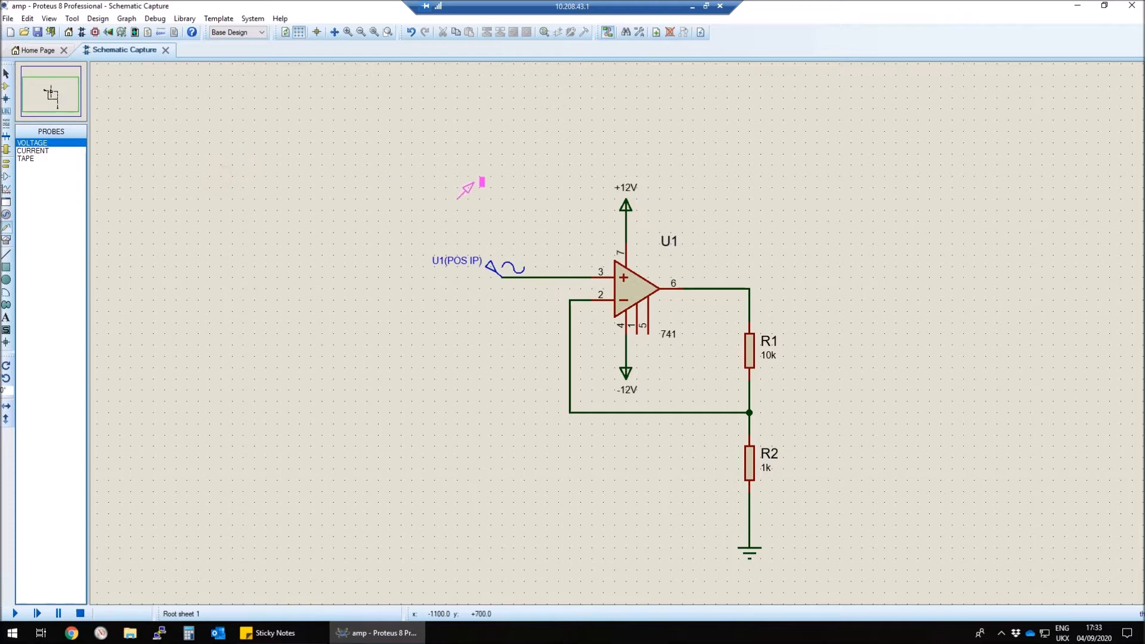
pyautogui.click(751, 288)
# Step: Draw an analogue graph in the empty area beside the circuit and add the sine generator to it as a trace
pyautogui.click(7, 193)
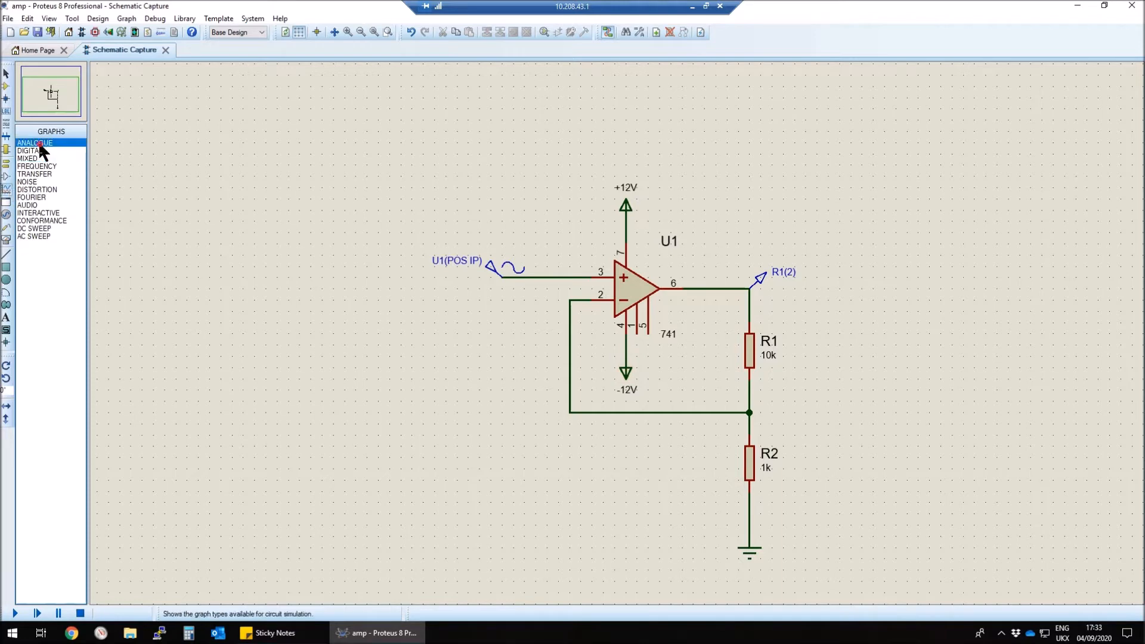
pyautogui.moveTo(164, 87); pyautogui.dragTo(427, 254)
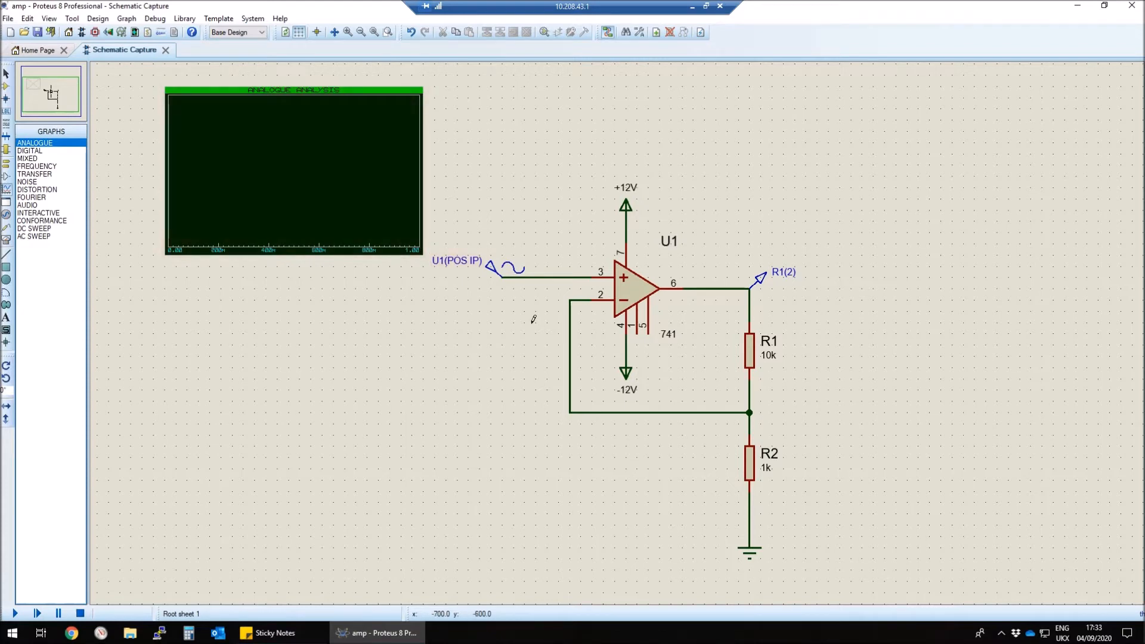
pyautogui.moveTo(504, 270); pyautogui.dragTo(226, 162)
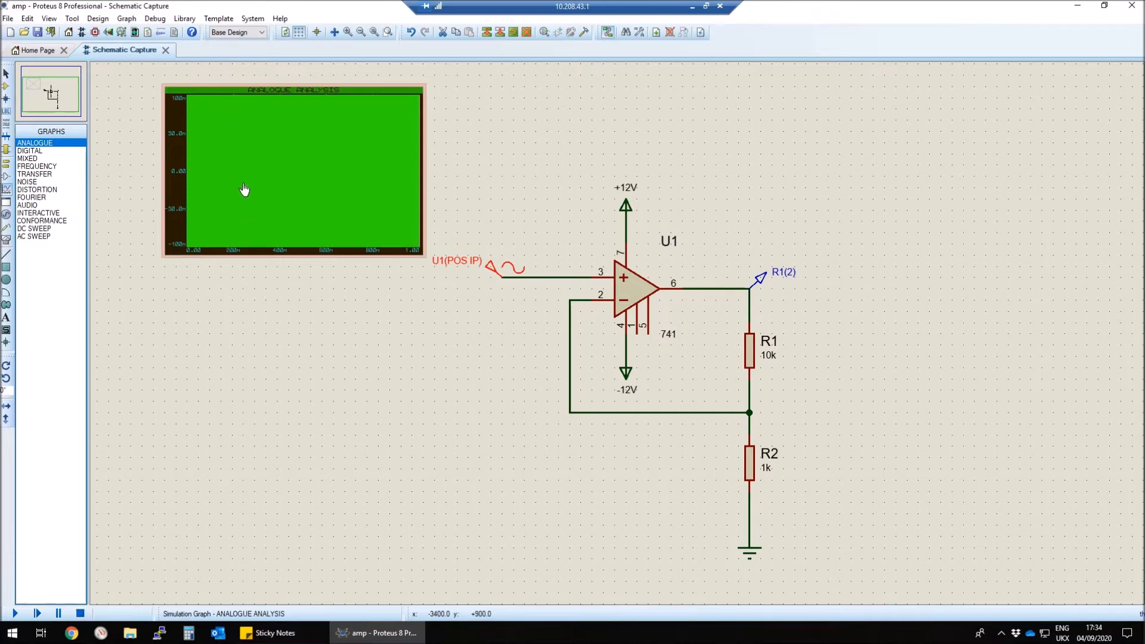
# Step: Set the analogue graph's stop time to 5 ms
pyautogui.rightClick(244, 189)
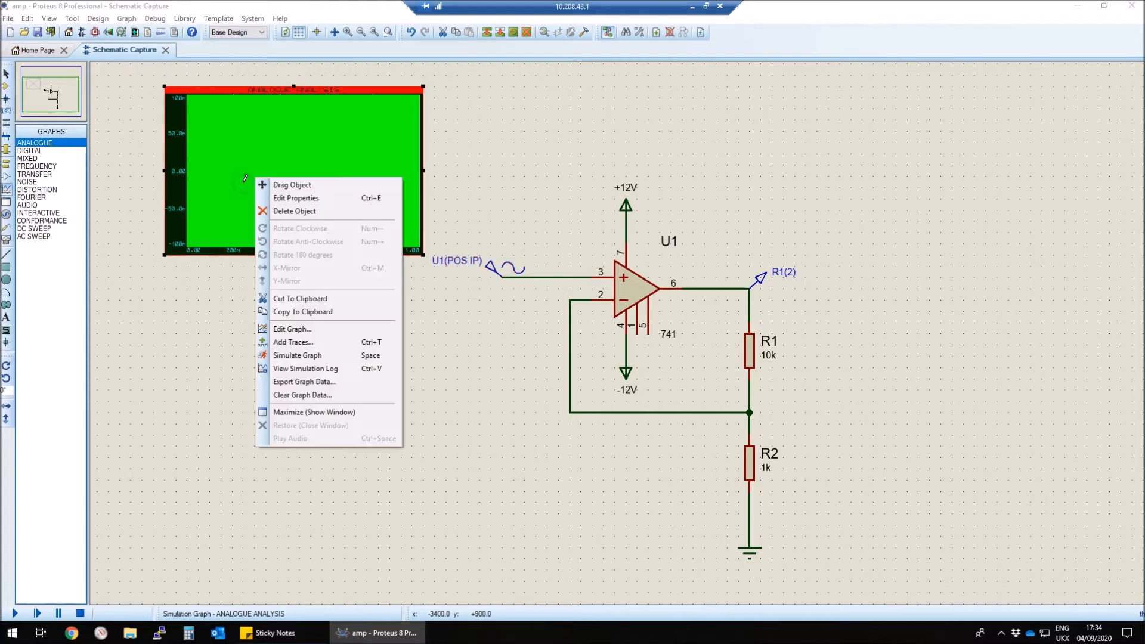
pyautogui.click(301, 201)
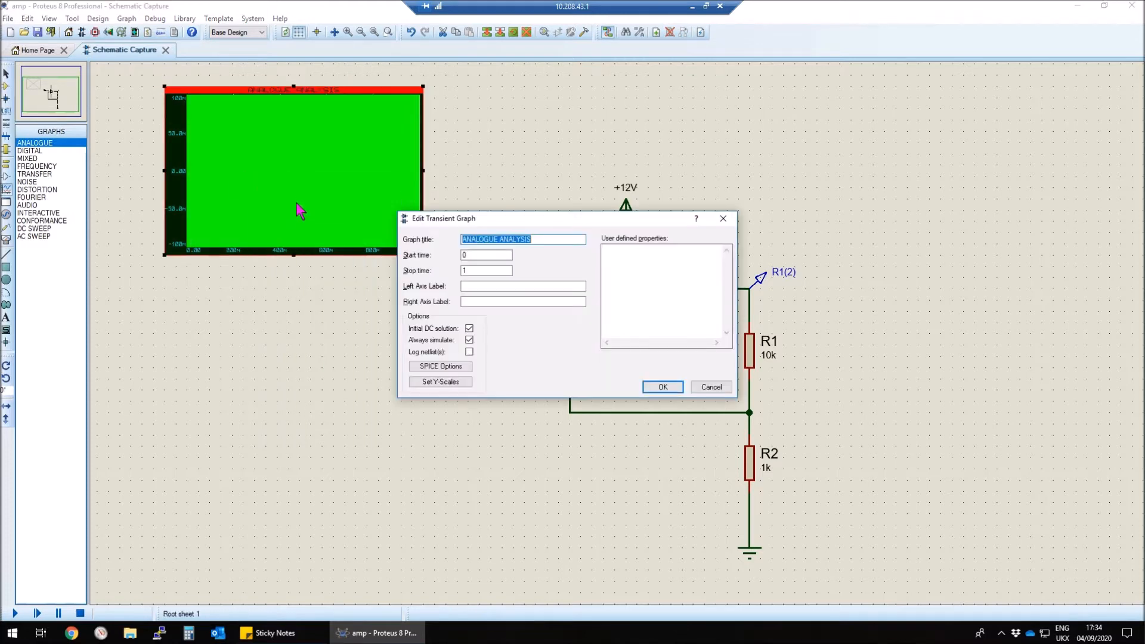
pyautogui.click(479, 271)
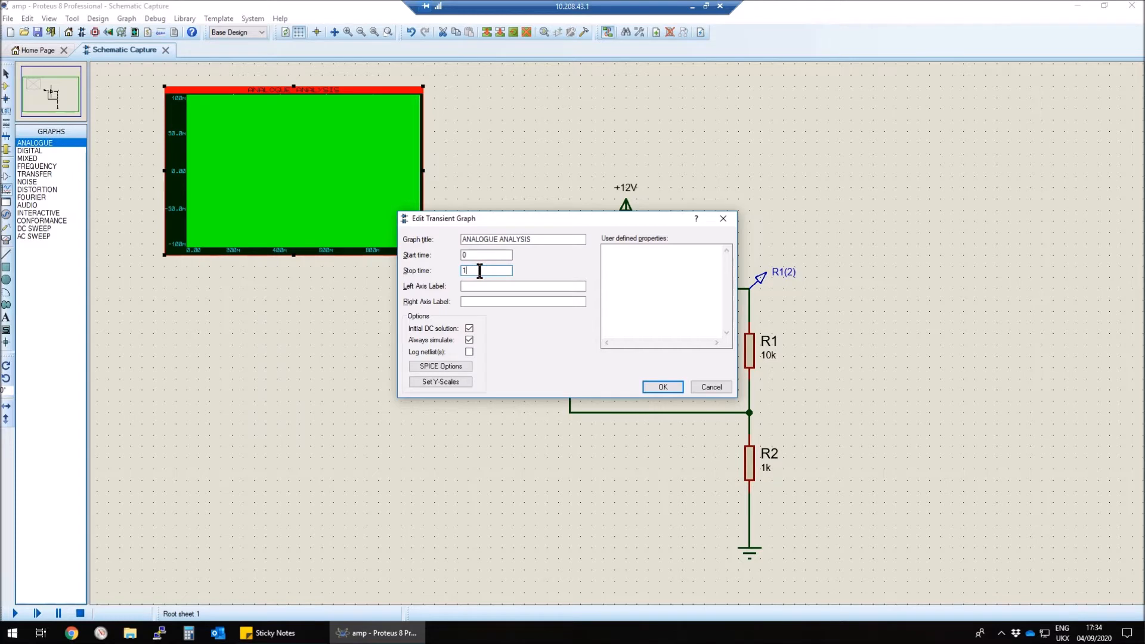
pyautogui.doubleClick(480, 271)
pyautogui.write('5m')
pyautogui.click(667, 389)
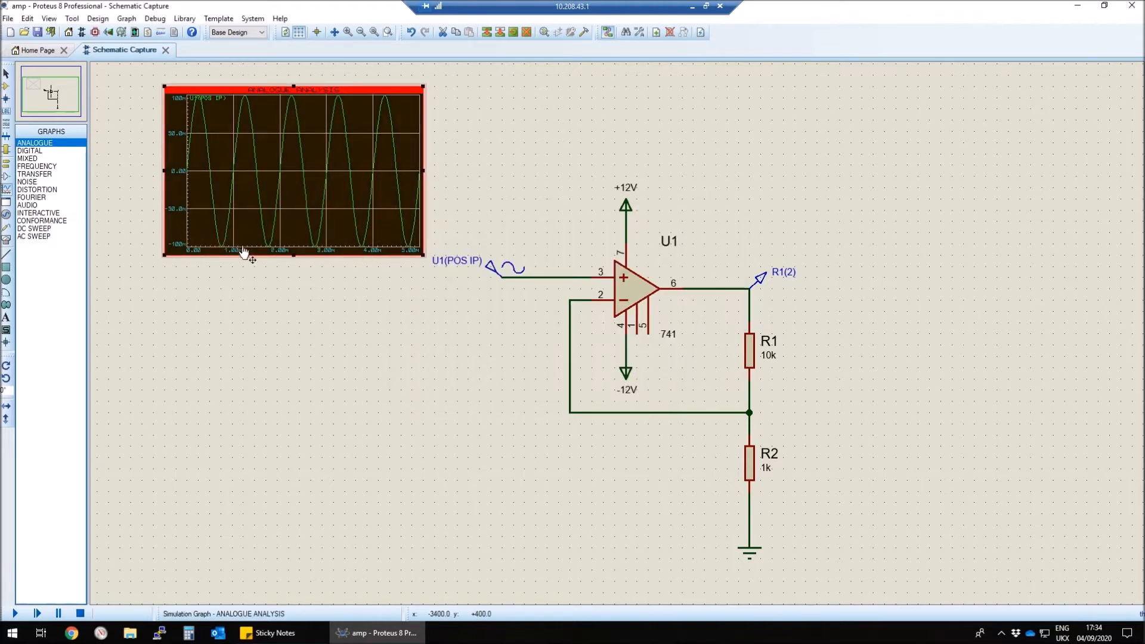
# Step: Add the output voltage probe to the analogue graph as a second trace and simulate the graph
pyautogui.moveTo(759, 278); pyautogui.dragTo(220, 143)
pyautogui.press('space')
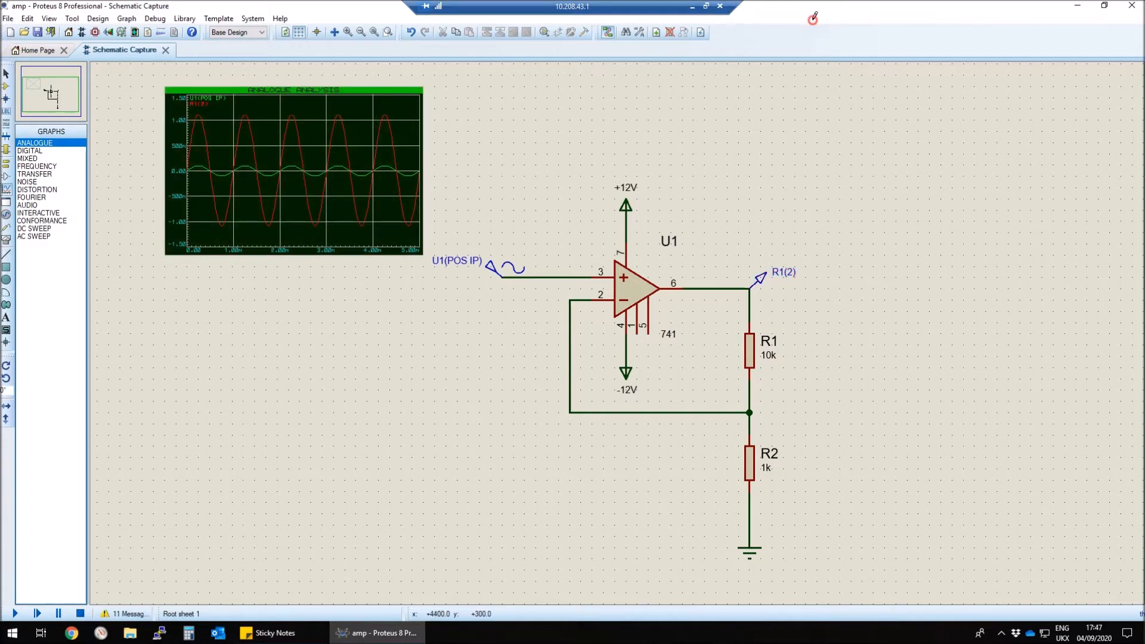
# Step: View the analogue graph enlarged and read the input signal at several times with the cursor, then close the view
pyautogui.click(322, 88)
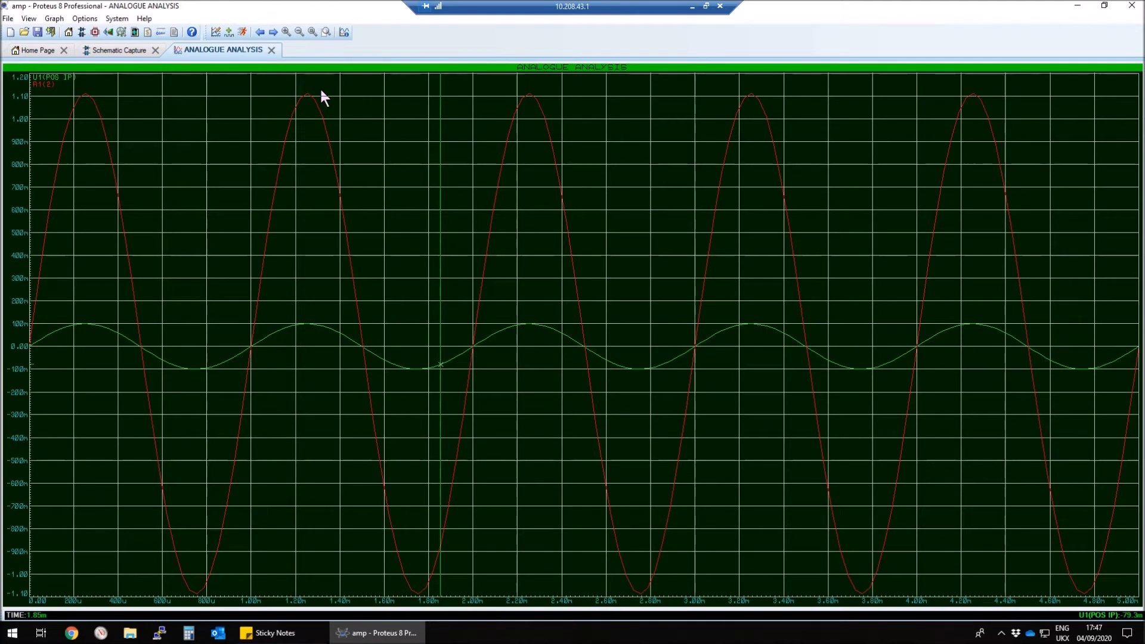
pyautogui.moveTo(440, 125); pyautogui.dragTo(542, 125)
pyautogui.moveTo(541, 325); pyautogui.dragTo(503, 315)
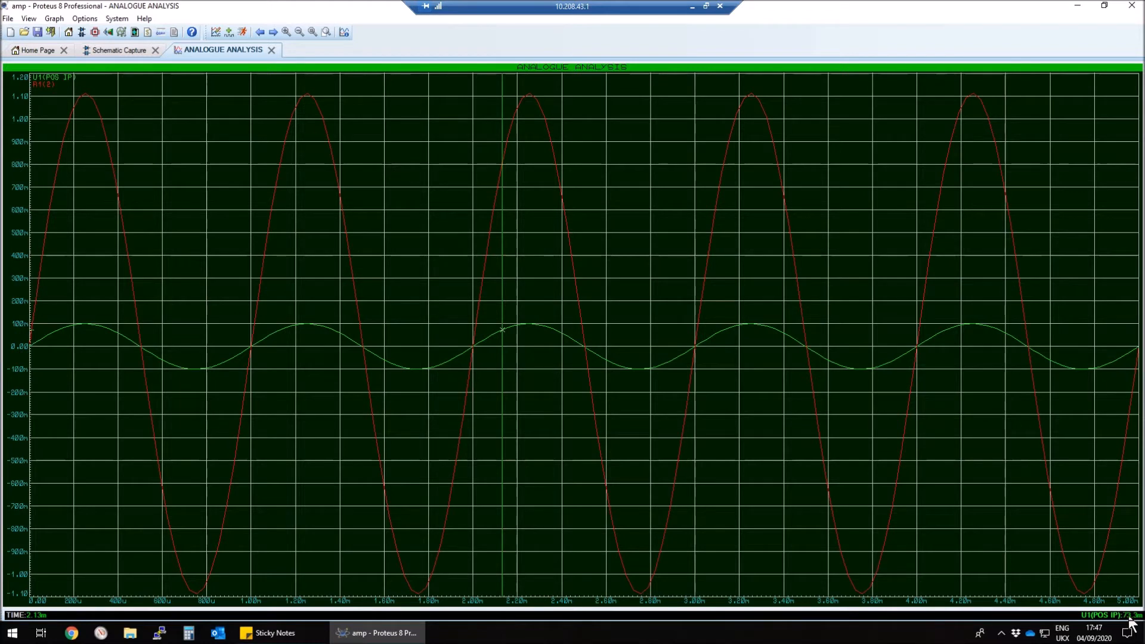
pyautogui.click(272, 50)
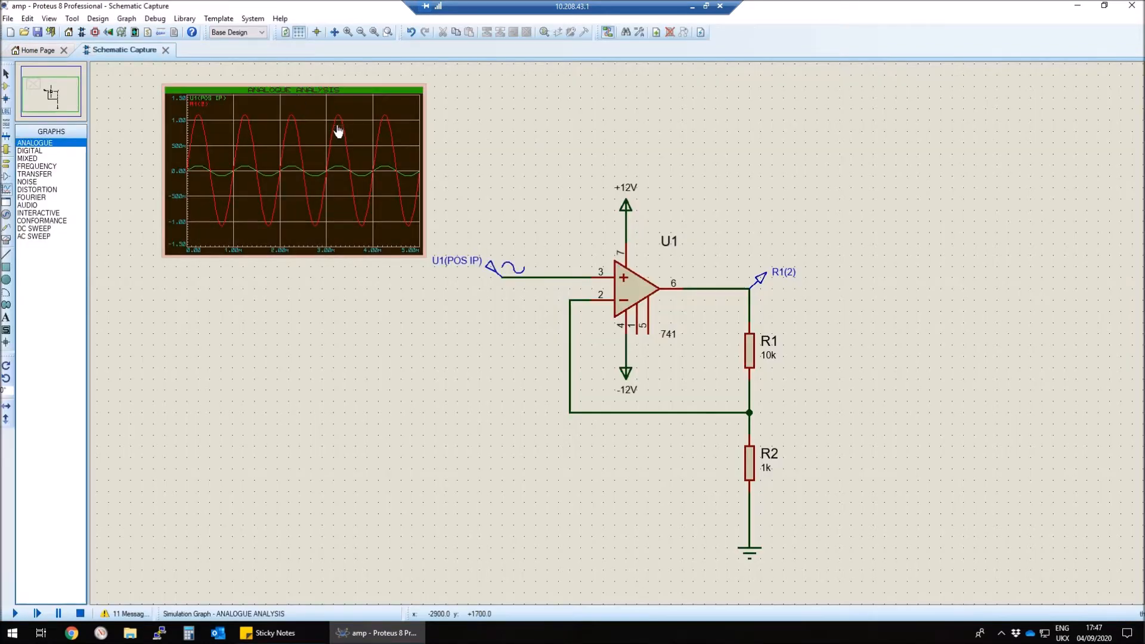
# Step: Draw a frequency graph below the analogue graph and assign the sine generator as its reference
pyautogui.click(34, 167)
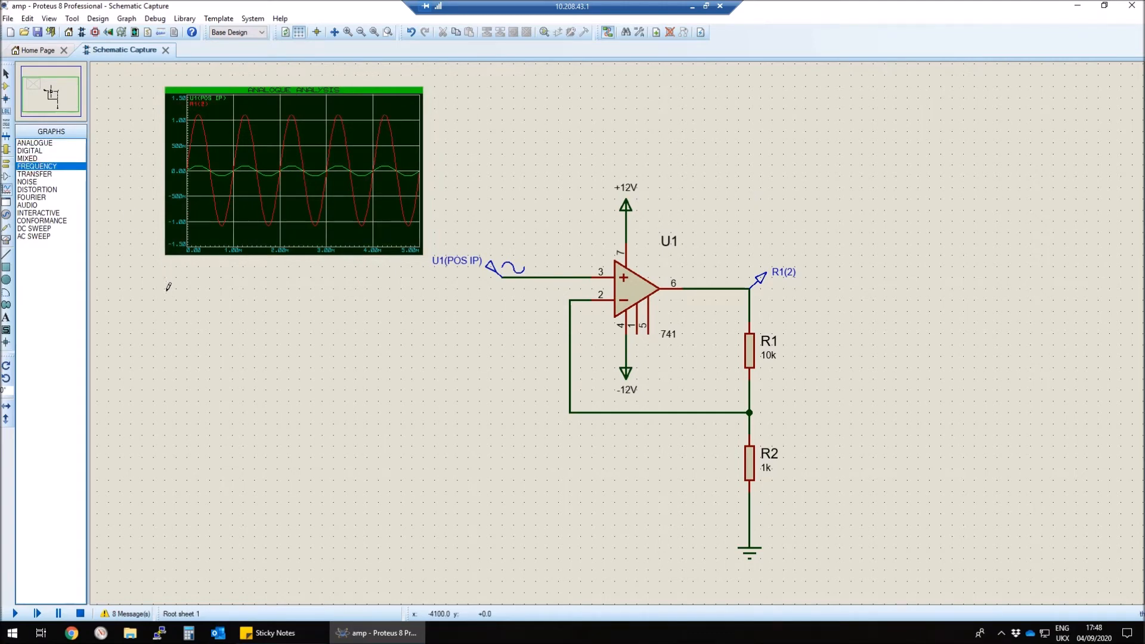
pyautogui.moveTo(168, 287); pyautogui.dragTo(430, 458)
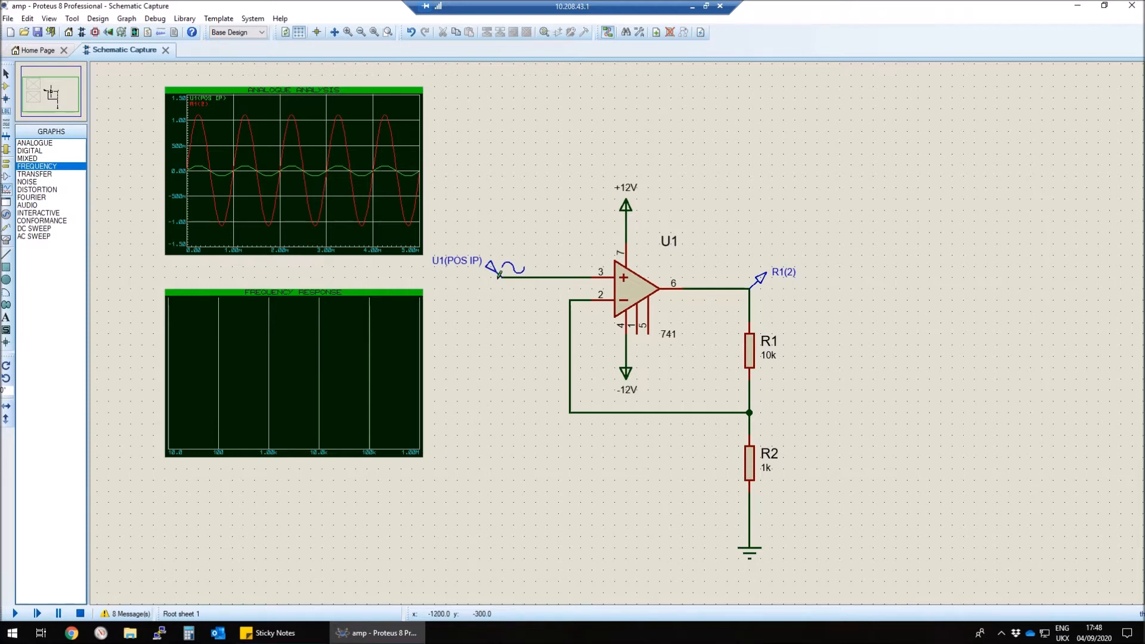
pyautogui.click(490, 267)
pyautogui.moveTo(490, 267); pyautogui.dragTo(179, 352)
# Step: Add the output voltage probe to the frequency graph as both a gain and a phase trace, simulating the response
pyautogui.click(751, 282)
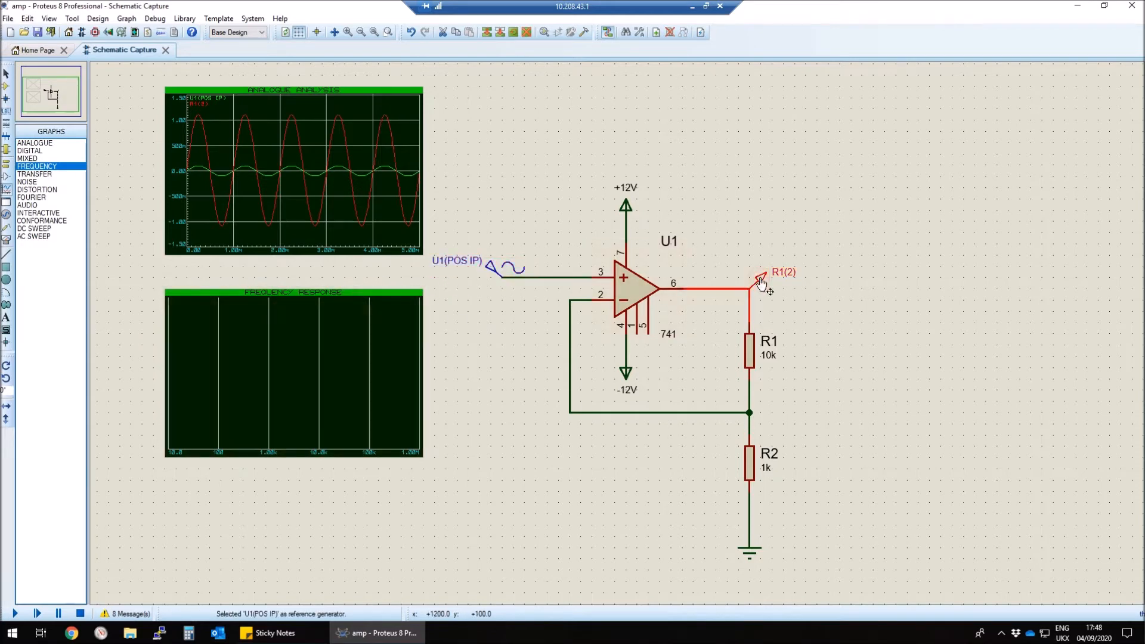
pyautogui.moveTo(751, 282); pyautogui.dragTo(194, 365)
pyautogui.press('space')
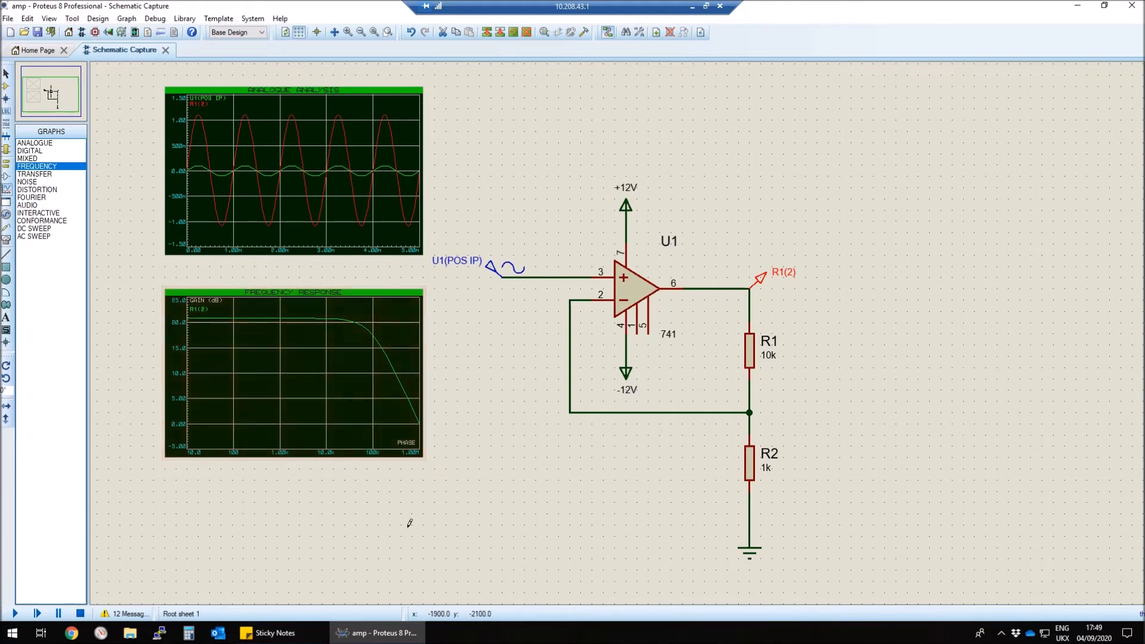
pyautogui.moveTo(759, 279)
pyautogui.mouseDown()
pyautogui.moveTo(476, 359)
pyautogui.moveTo(380, 362)
pyautogui.mouseUp()
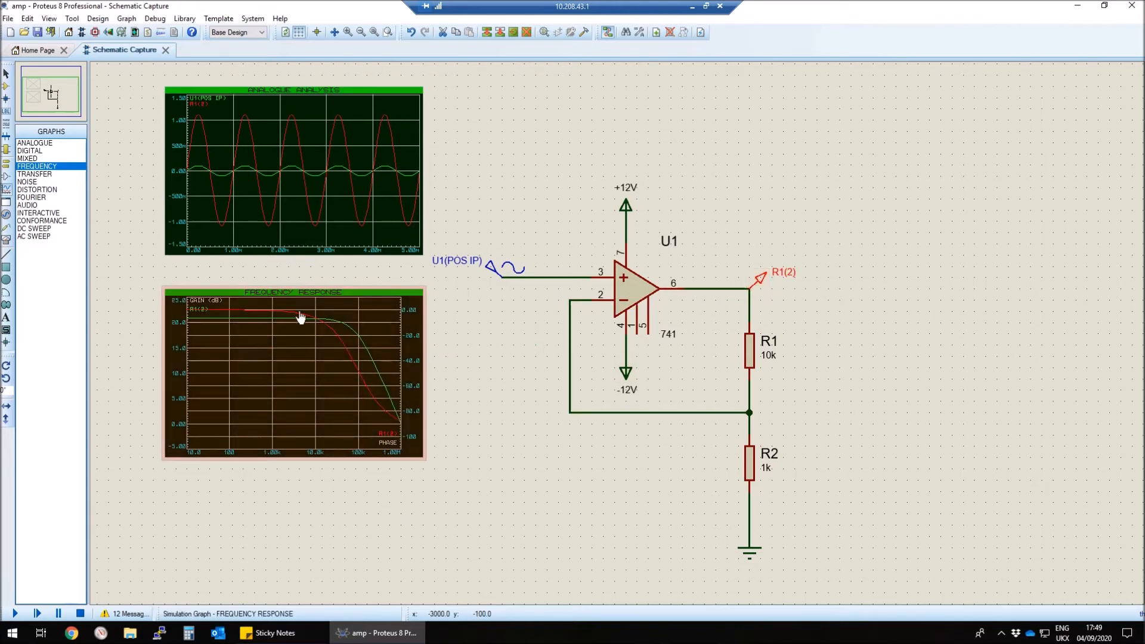
# Step: Examine the gain and phase curves in the enlarged frequency response graph, then close the view
pyautogui.click(358, 296)
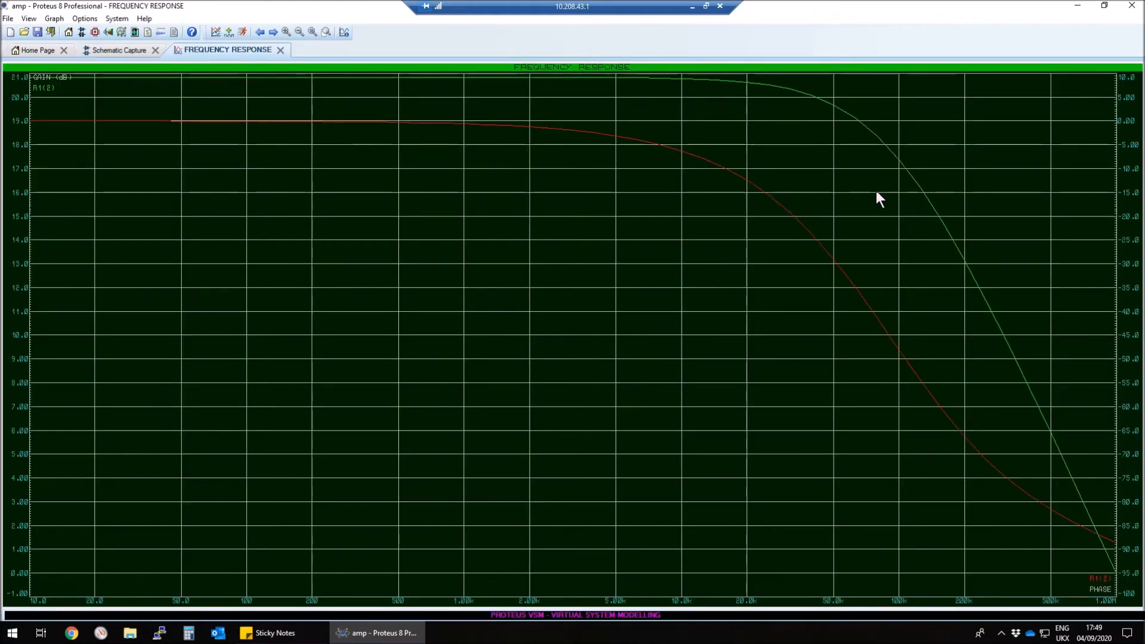
pyautogui.click(280, 50)
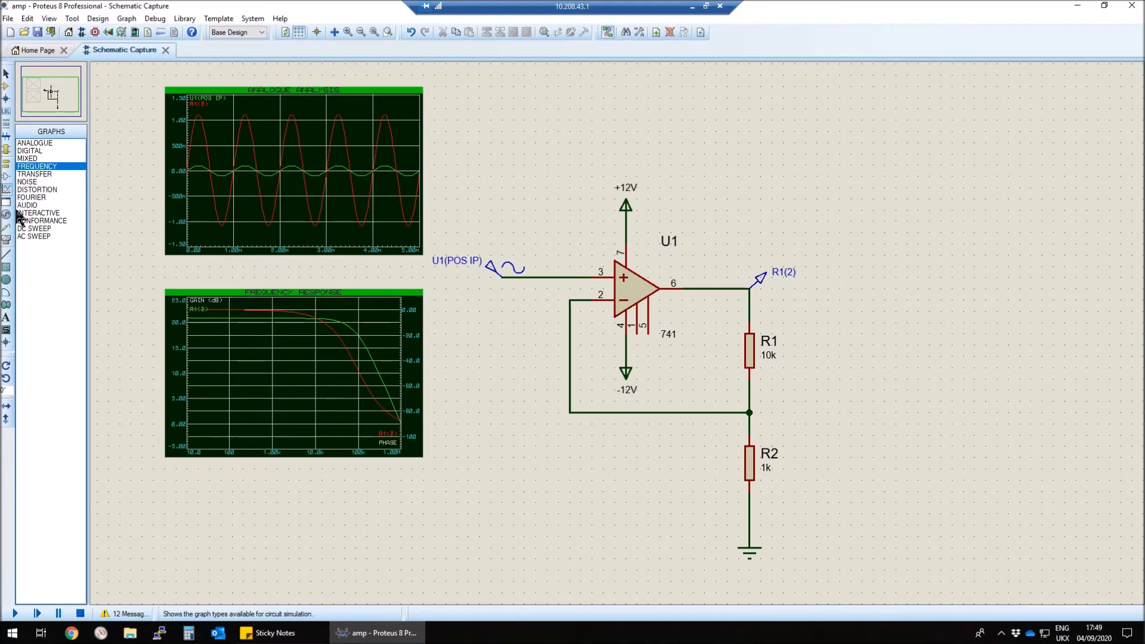
# Step: Place an AC voltmeter below the sine generator and wire it between the generator's input wire and the ground wire under R2
pyautogui.click(7, 240)
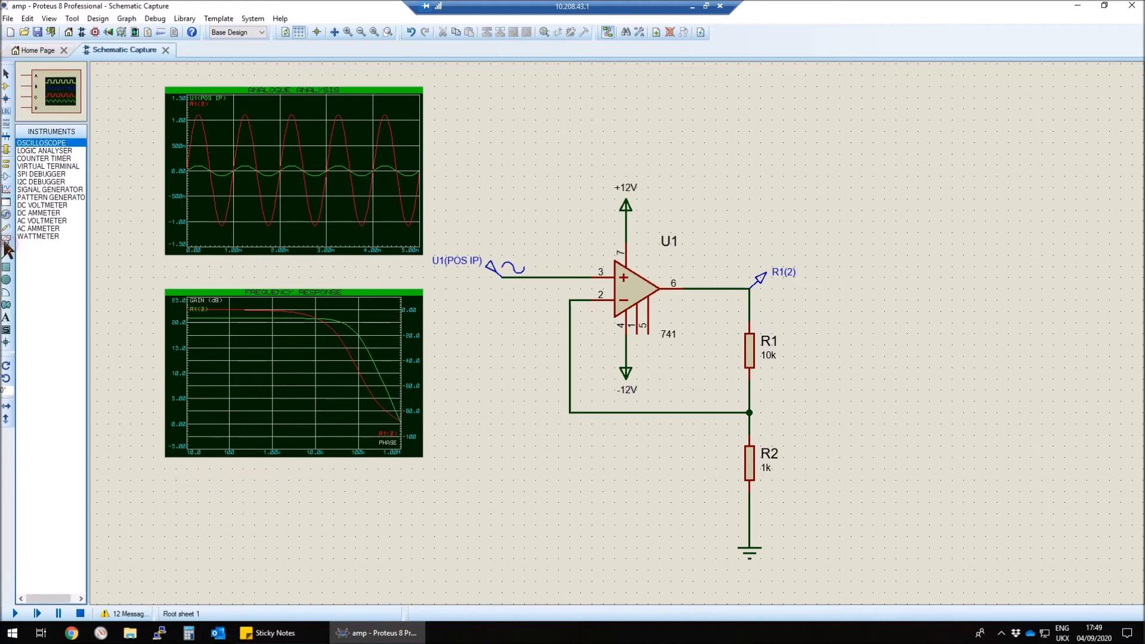
pyautogui.click(48, 221)
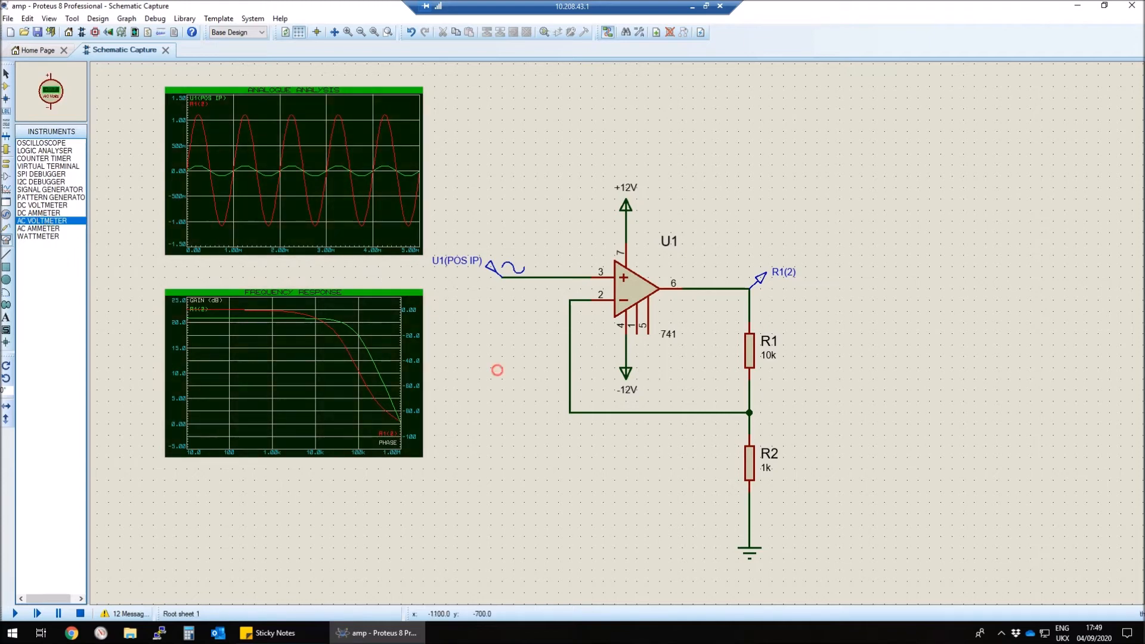
pyautogui.click(499, 367)
pyautogui.click(502, 400)
pyautogui.click(503, 368)
pyautogui.click(502, 277)
pyautogui.click(502, 434)
pyautogui.click(750, 513)
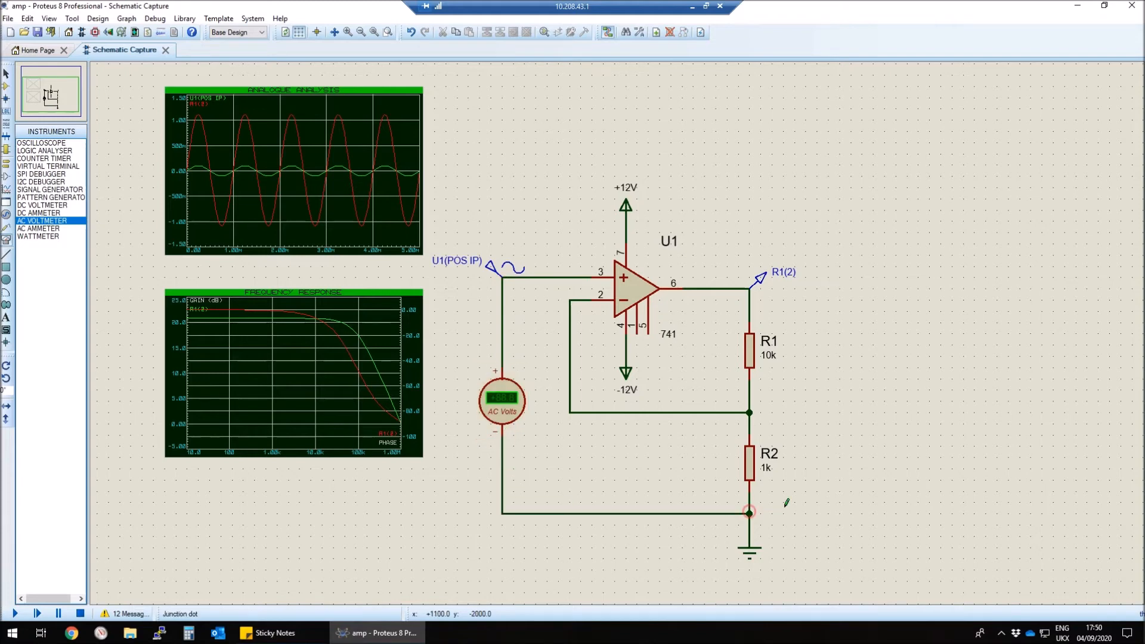
# Step: Place a second AC voltmeter beside R1 and R2 and wire it between the op-amp output and the ground wire
pyautogui.click(851, 412)
pyautogui.click(851, 379)
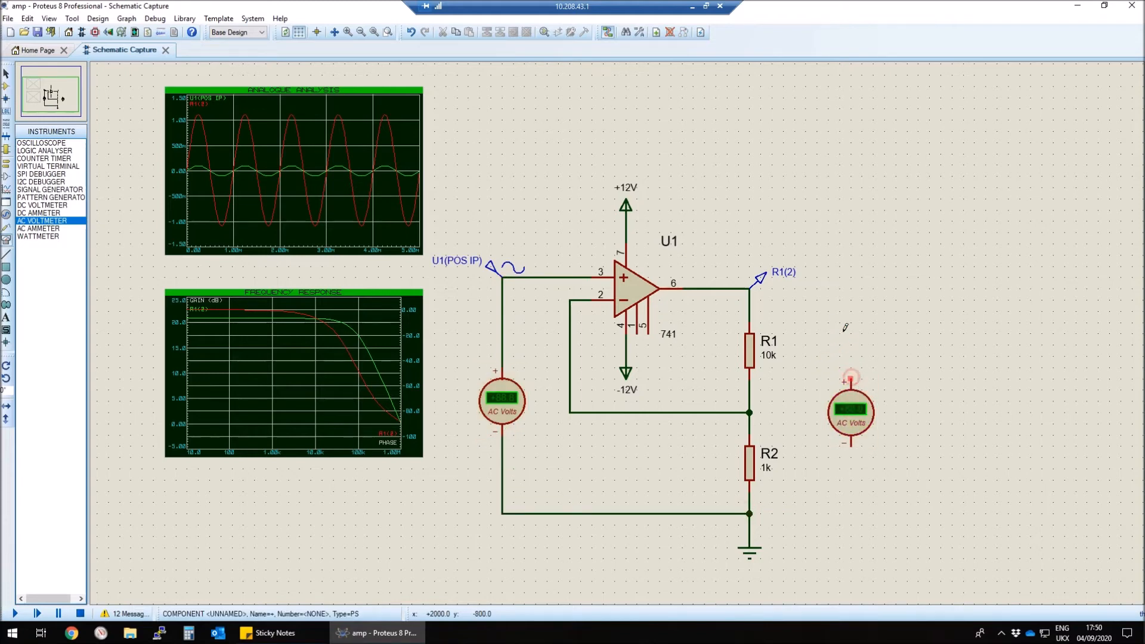
pyautogui.click(750, 289)
pyautogui.click(851, 445)
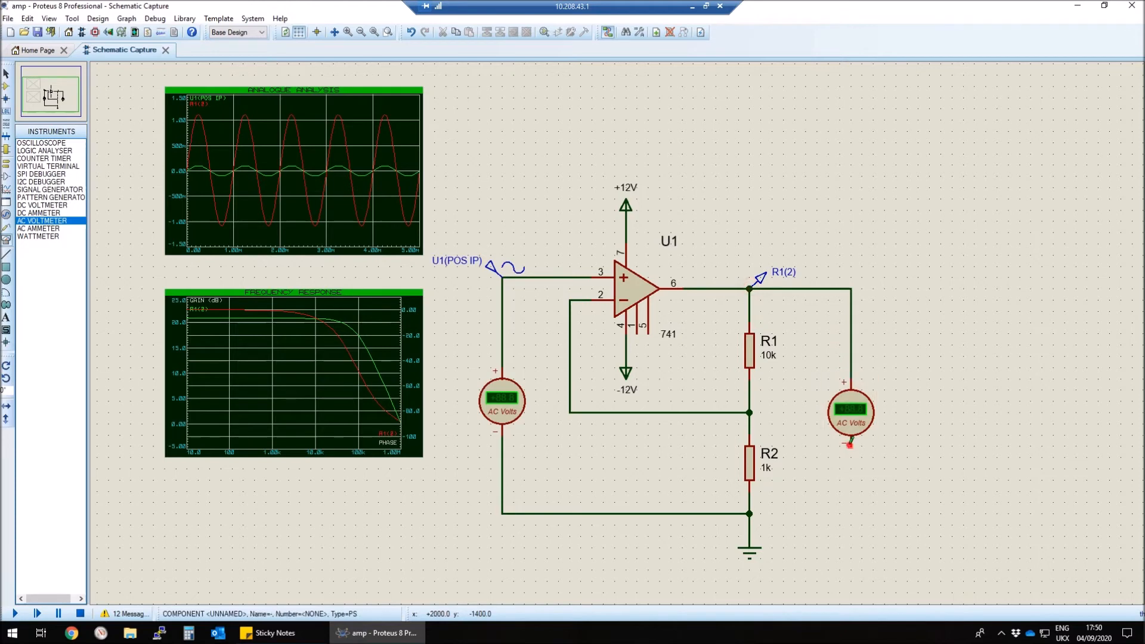
pyautogui.click(750, 513)
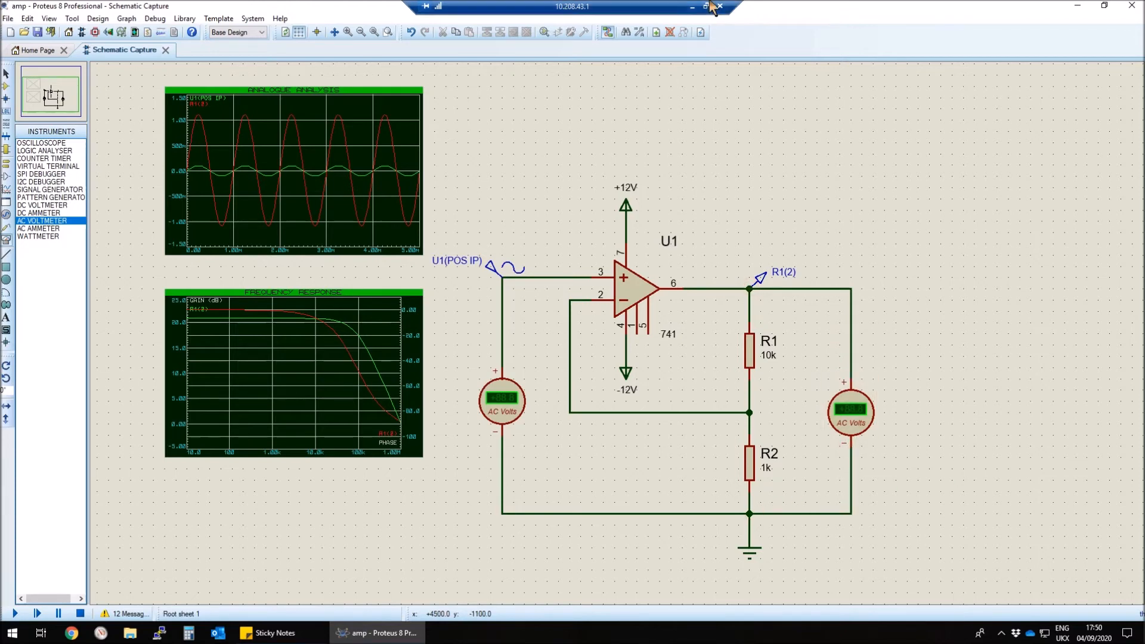
# Step: Set the display range of the input-side AC voltmeter to Millivolts
pyautogui.rightClick(520, 406)
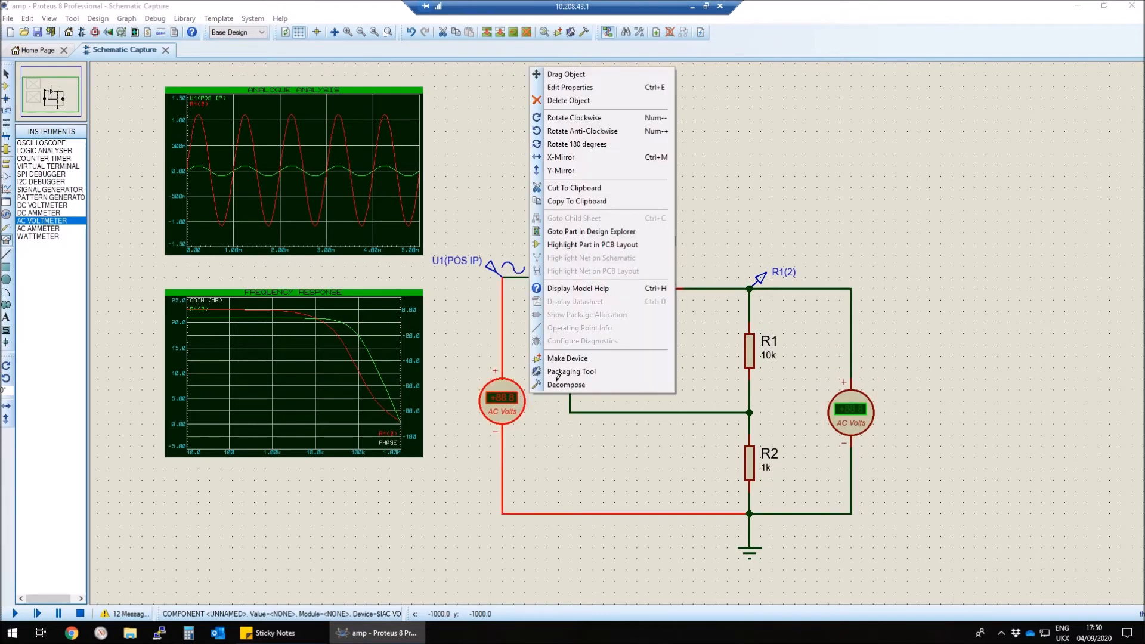
pyautogui.click(588, 95)
pyautogui.click(585, 271)
pyautogui.click(587, 286)
pyautogui.click(669, 223)
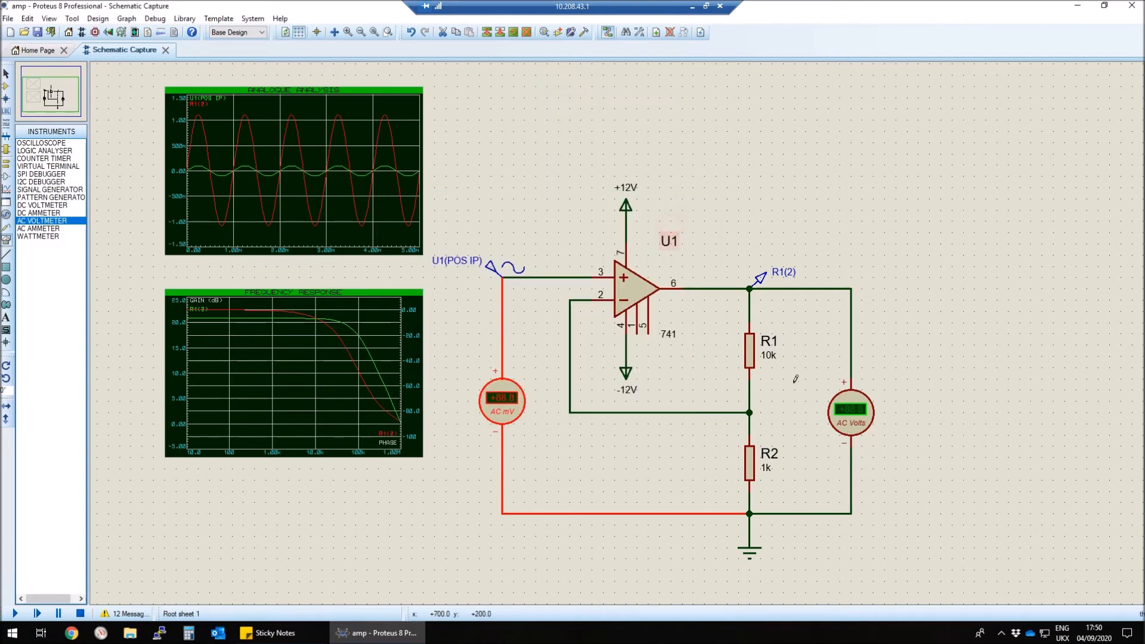
# Step: Set the display range of the output-side AC voltmeter to Millivolts
pyautogui.rightClick(858, 407)
pyautogui.click(899, 91)
pyautogui.click(594, 270)
pyautogui.click(561, 305)
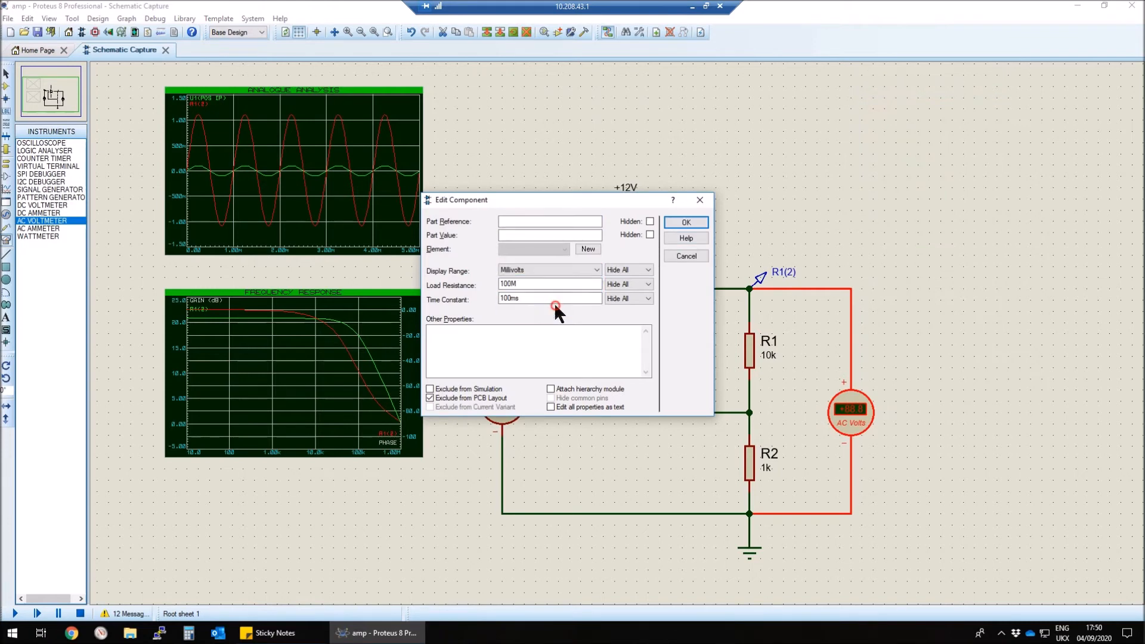
pyautogui.click(687, 222)
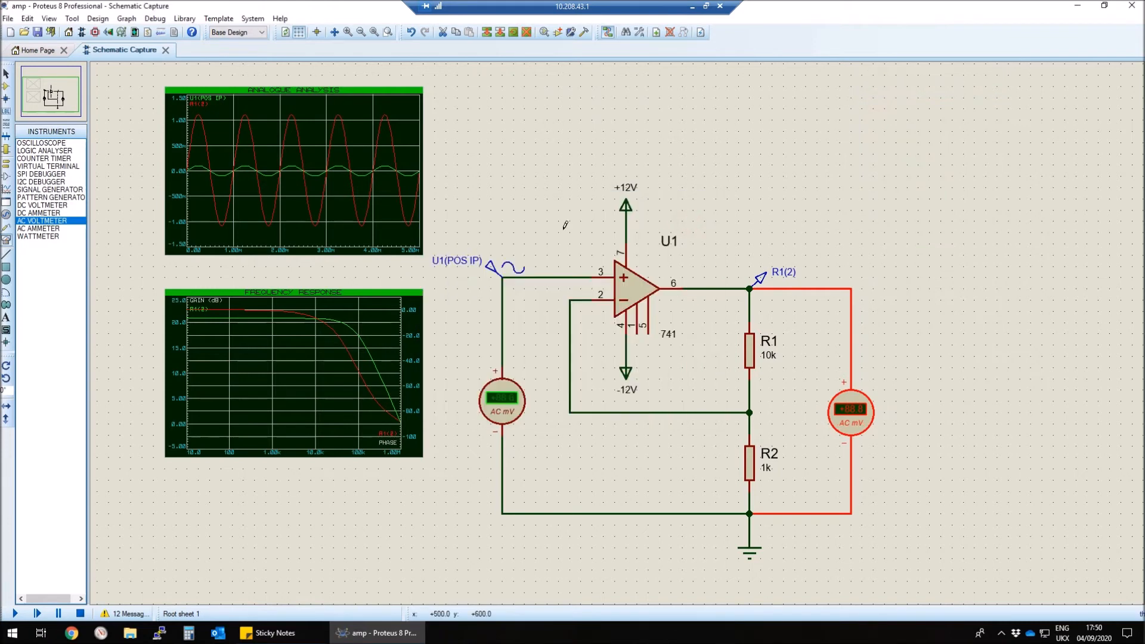
# Step: Place an oscilloscope beyond the amplifier output, wiring channel A to the generator input and channel B to the output wire
pyautogui.click(41, 143)
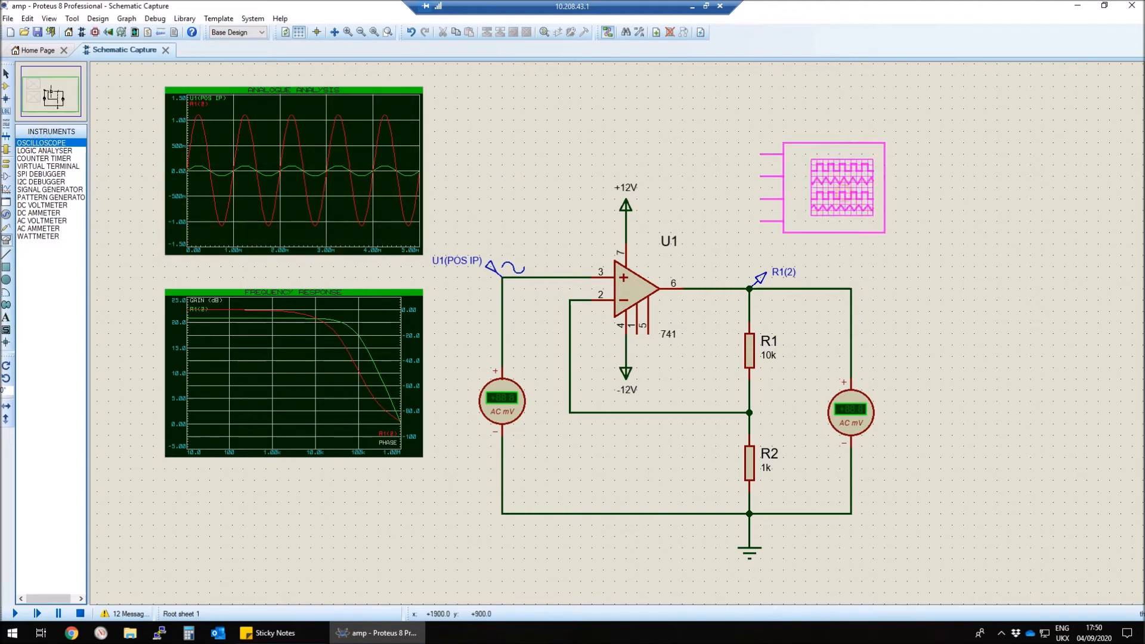
pyautogui.click(991, 176)
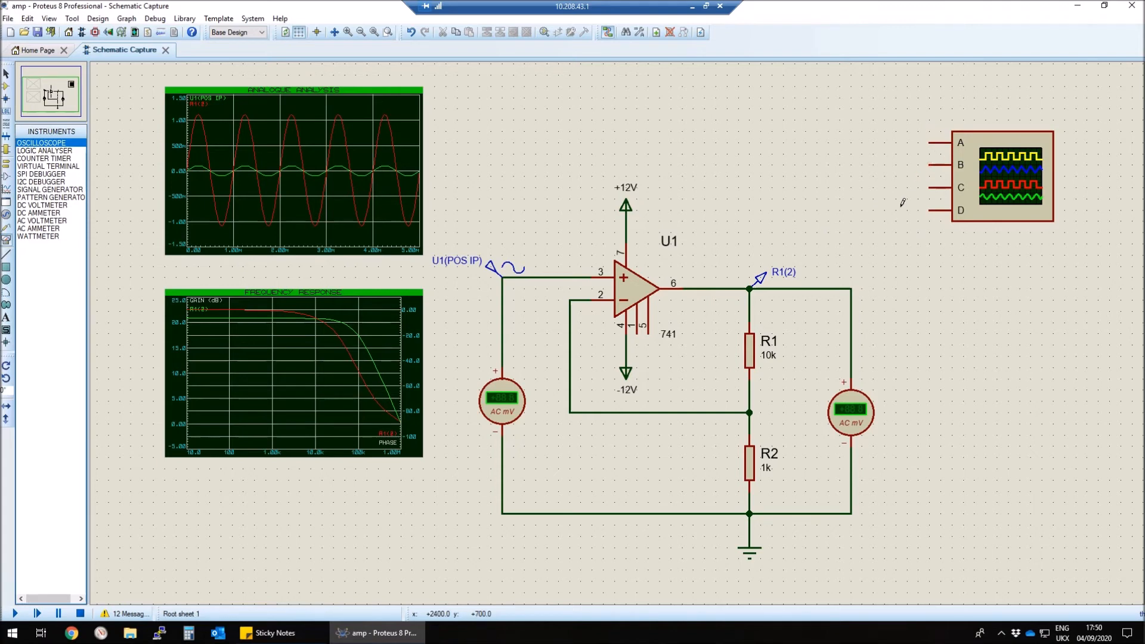
pyautogui.click(930, 142)
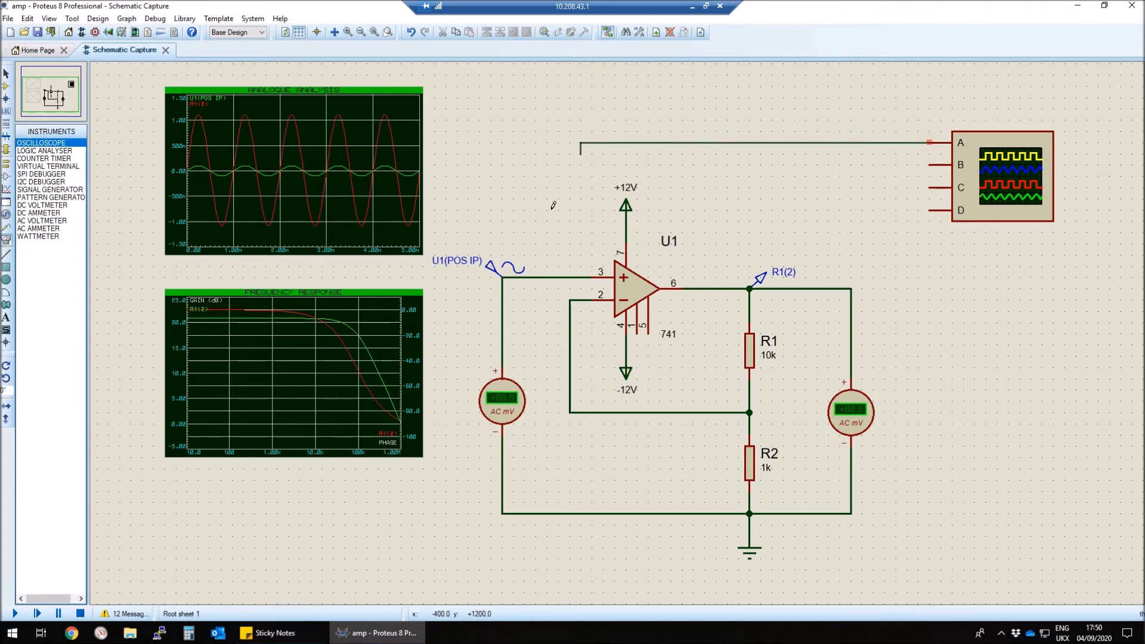
pyautogui.click(505, 267)
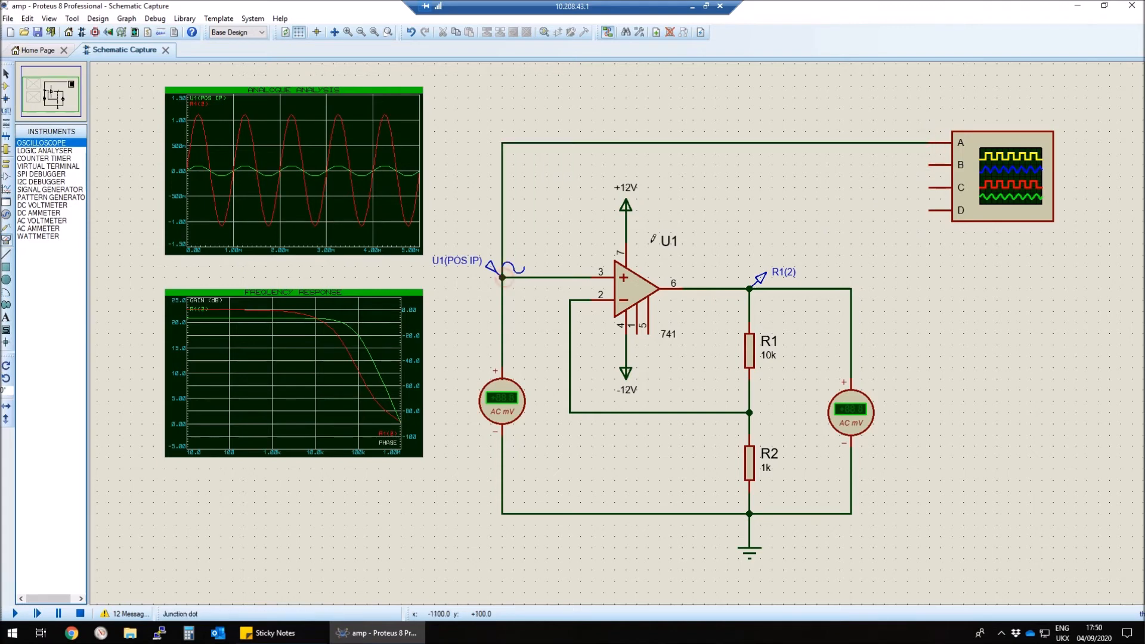
pyautogui.click(929, 165)
pyautogui.click(851, 289)
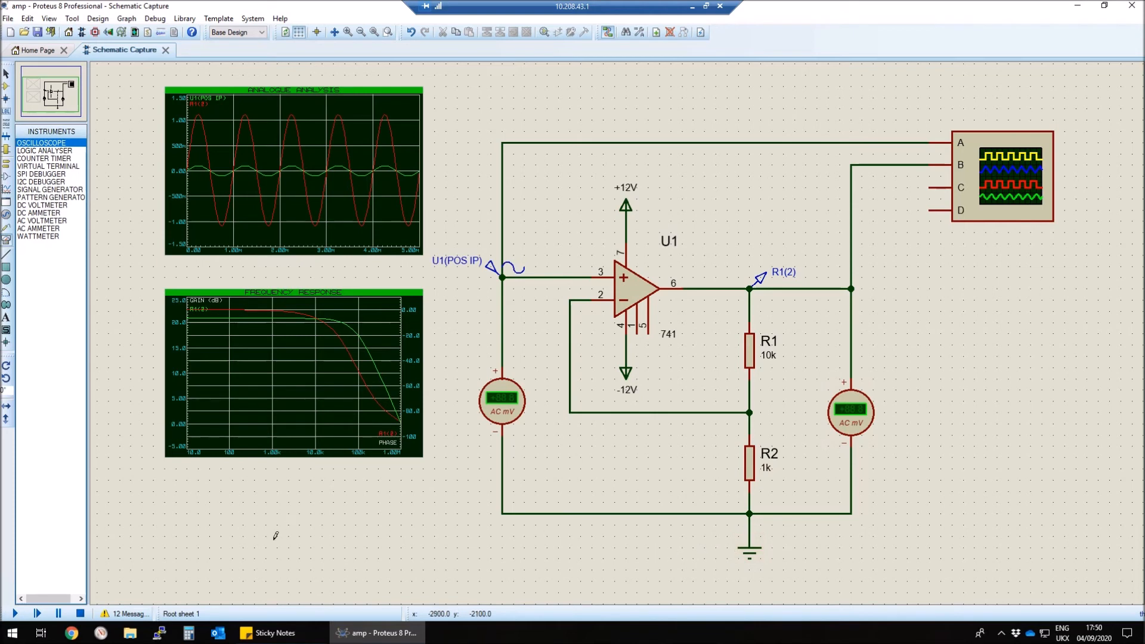
# Step: Run the live simulation and read the input and output AC voltmeters
pyautogui.click(15, 613)
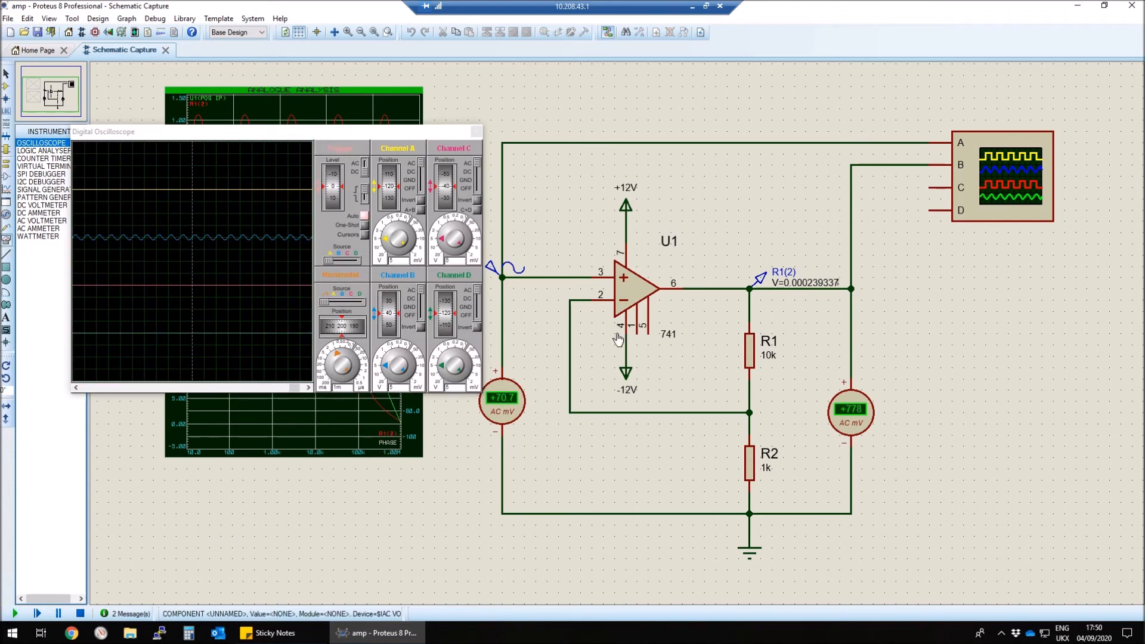
pyautogui.scroll(3, 503, 398)
pyautogui.scroll(-3, 623, 307)
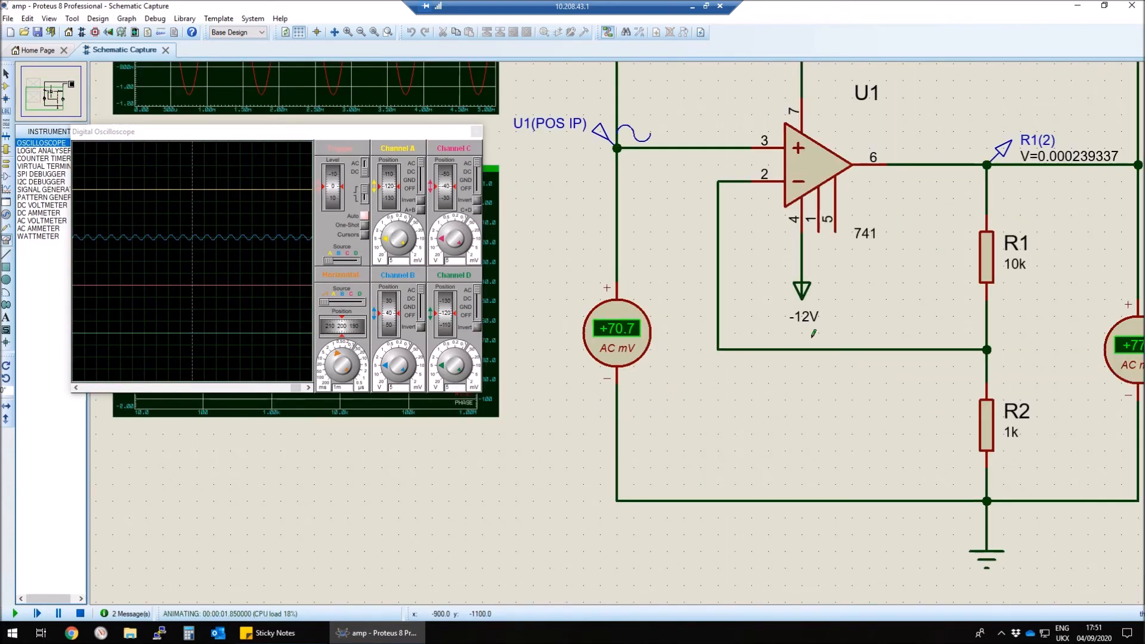
pyautogui.click(612, 348)
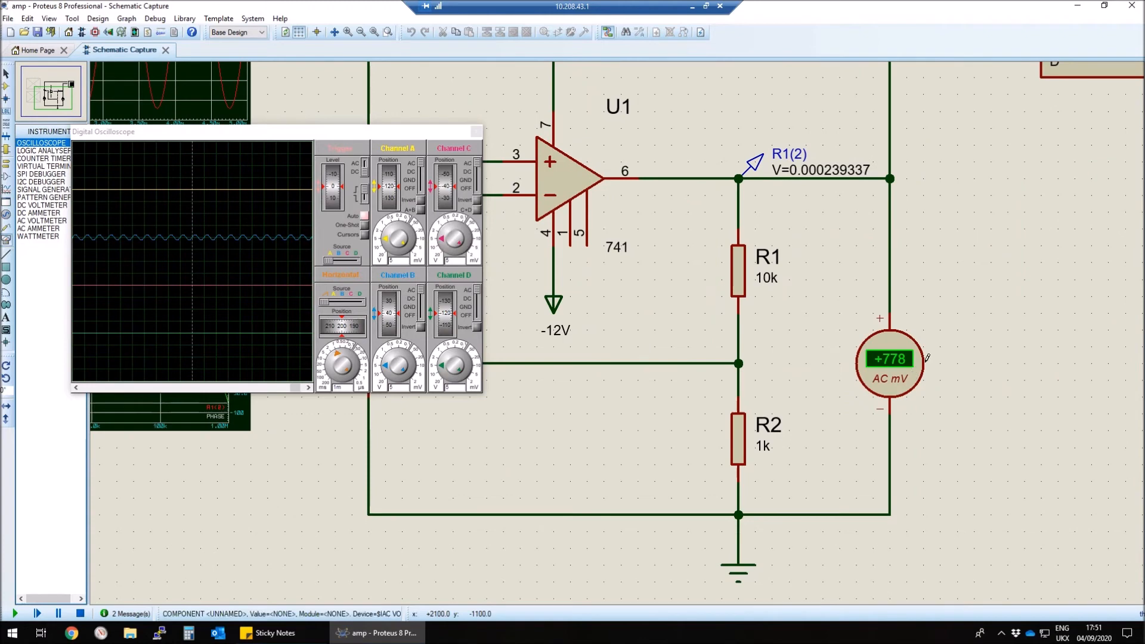
pyautogui.middleClick(872, 377)
pyautogui.click(1054, 338)
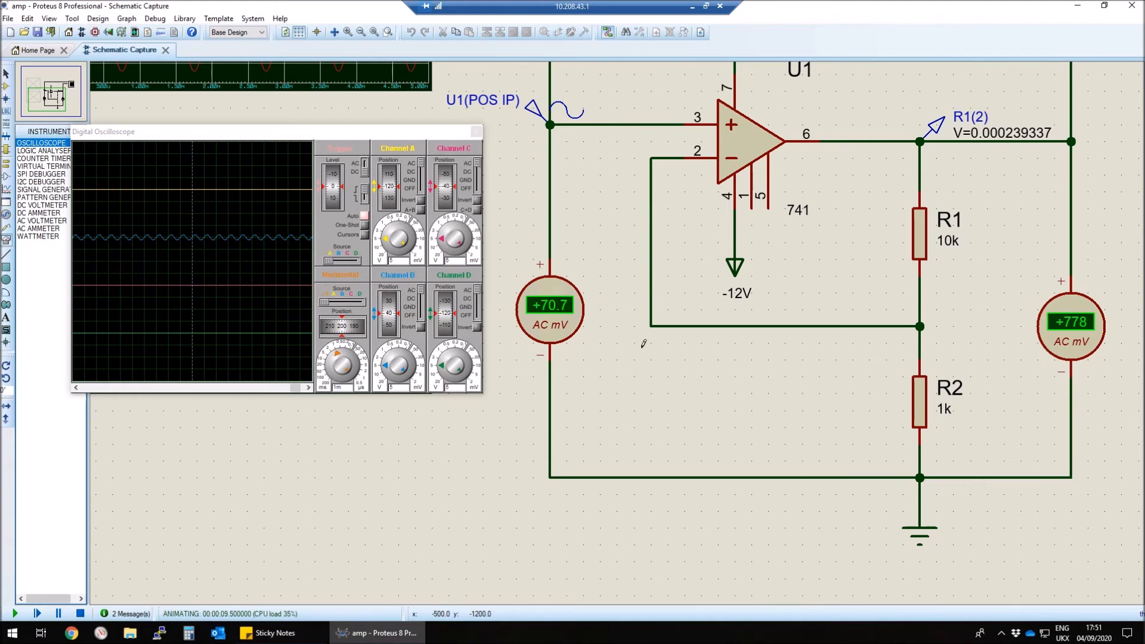
pyautogui.scroll(-1, 631, 335)
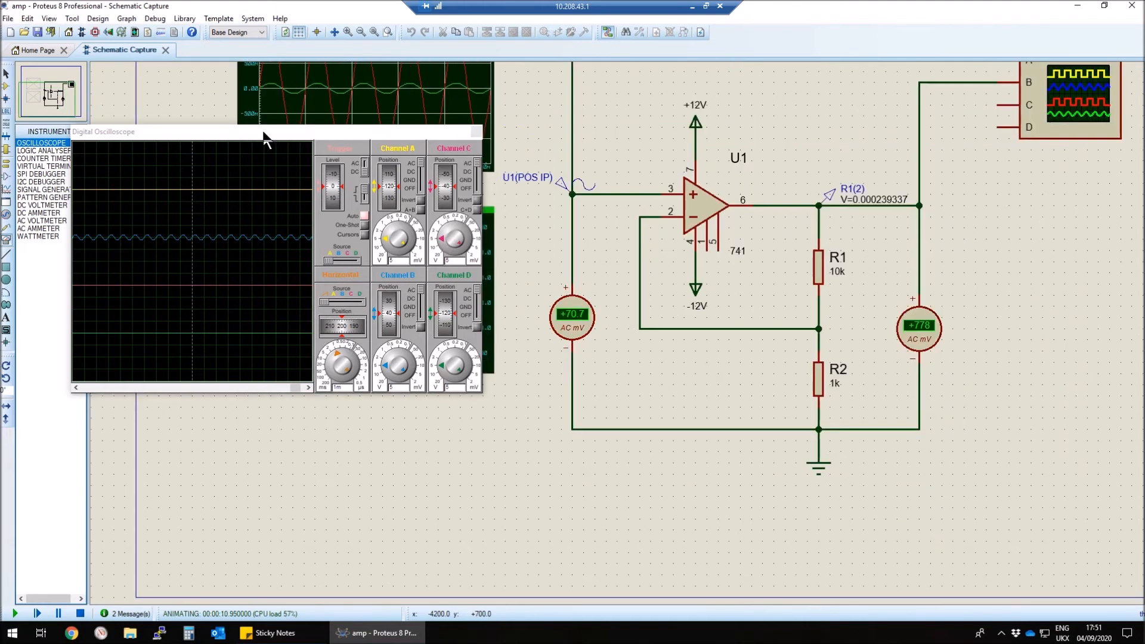
# Step: Scale oscilloscope channel A to 0.2 V, channel B to 0.5 V and the timebase to 0.5 ms, overlapping channel A's trace with channel B's
pyautogui.moveTo(266, 138); pyautogui.dragTo(364, 233)
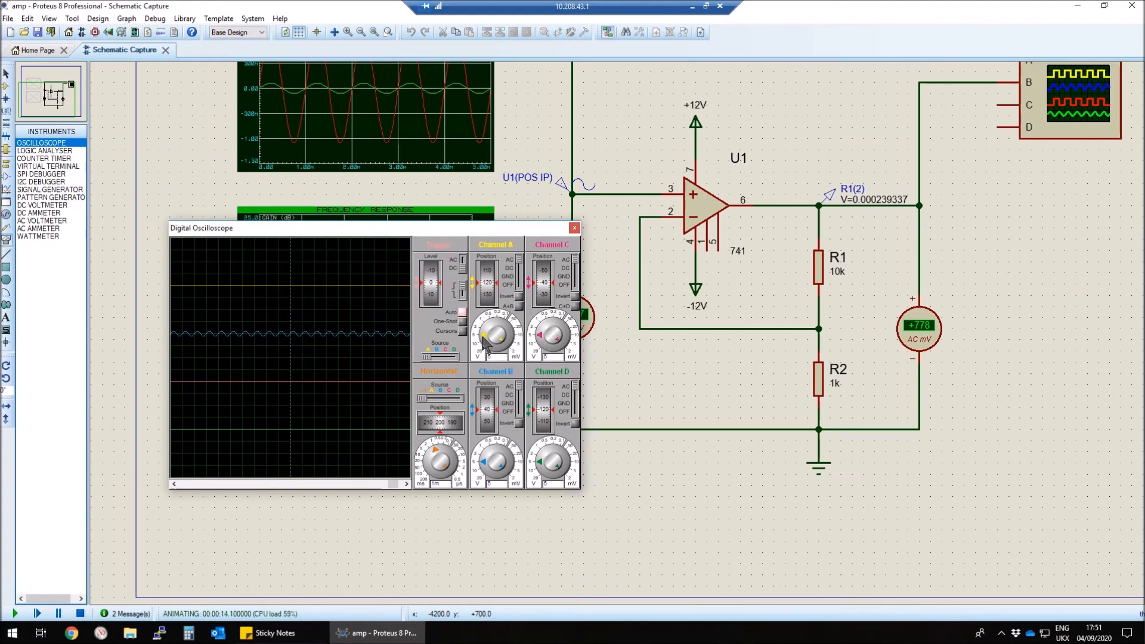
pyautogui.moveTo(484, 341); pyautogui.dragTo(492, 322)
pyautogui.moveTo(490, 283)
pyautogui.mouseDown()
pyautogui.moveTo(482, 313)
pyautogui.moveTo(496, 327)
pyautogui.mouseUp()
pyautogui.moveTo(484, 465)
pyautogui.mouseDown()
pyautogui.moveTo(499, 454)
pyautogui.moveTo(436, 456)
pyautogui.mouseUp()
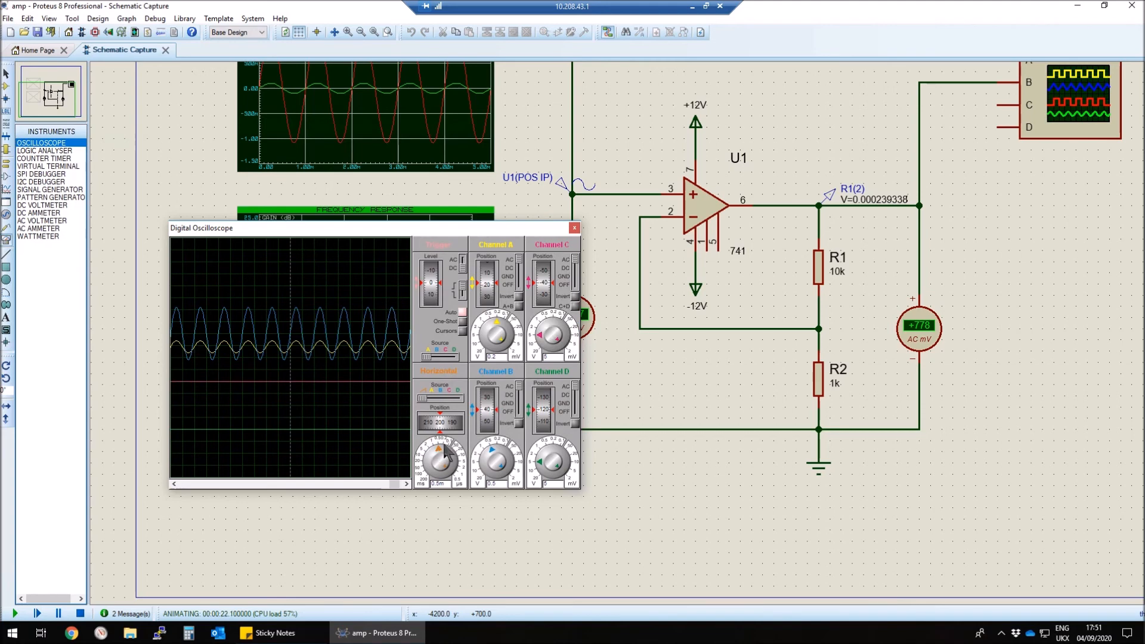
# Step: Switch oscilloscope channels C and D off and close the oscilloscope window
pyautogui.moveTo(575, 261); pyautogui.dragTo(575, 286)
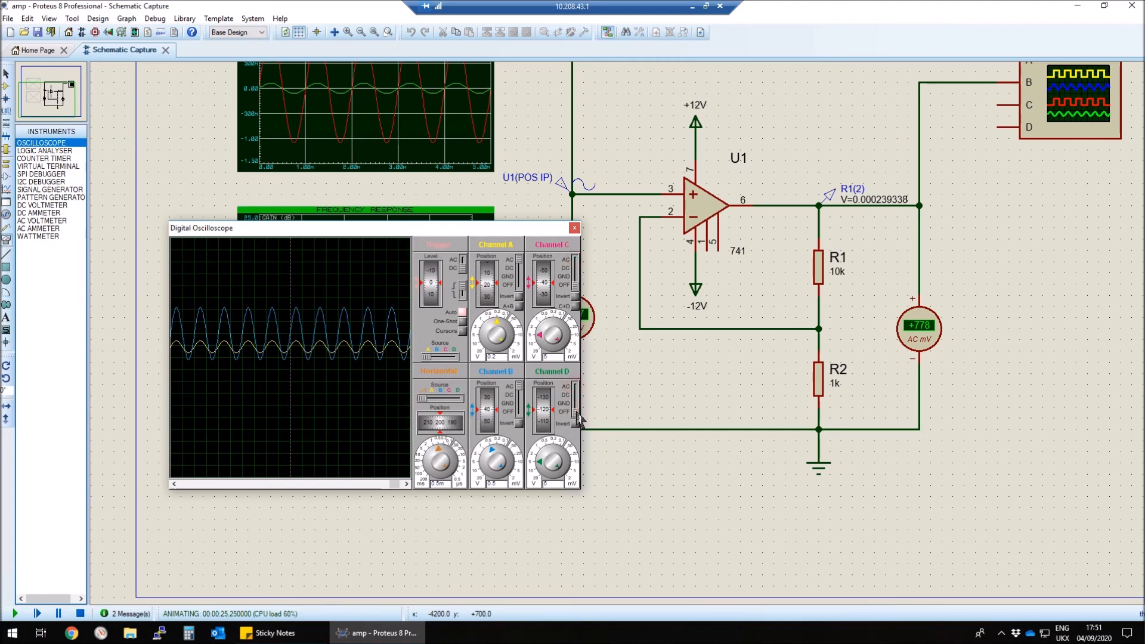
pyautogui.moveTo(426, 357)
pyautogui.mouseDown()
pyautogui.moveTo(444, 360)
pyautogui.moveTo(427, 358)
pyautogui.mouseUp()
pyautogui.click(575, 228)
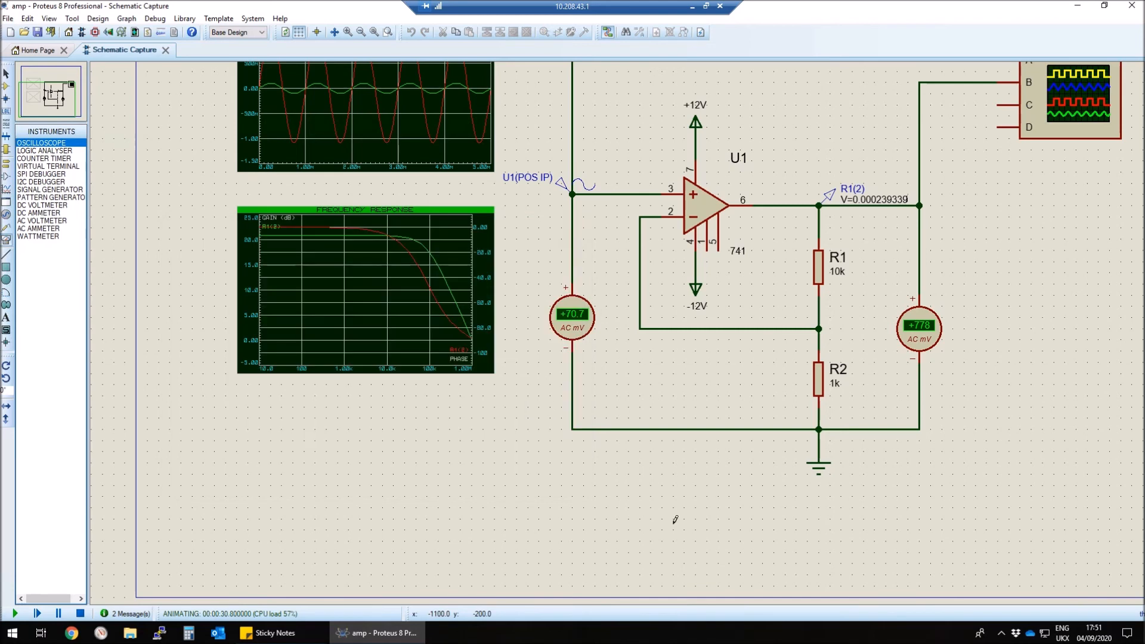
# Step: Restart the simulation and reopen the Digital Oscilloscope window
pyautogui.click(81, 612)
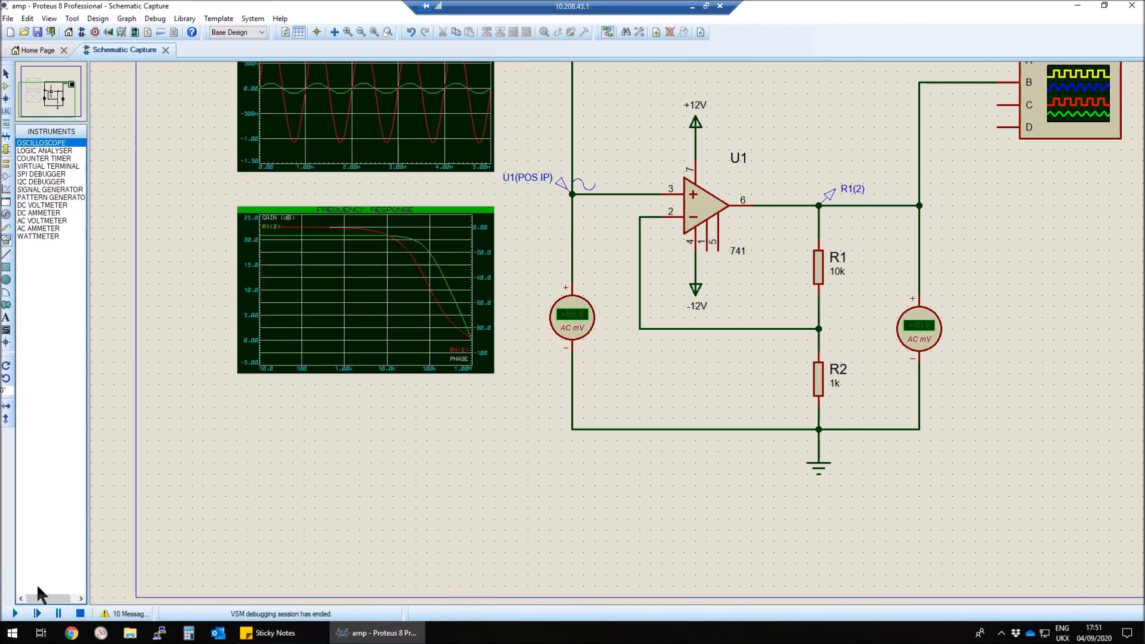
pyautogui.click(15, 613)
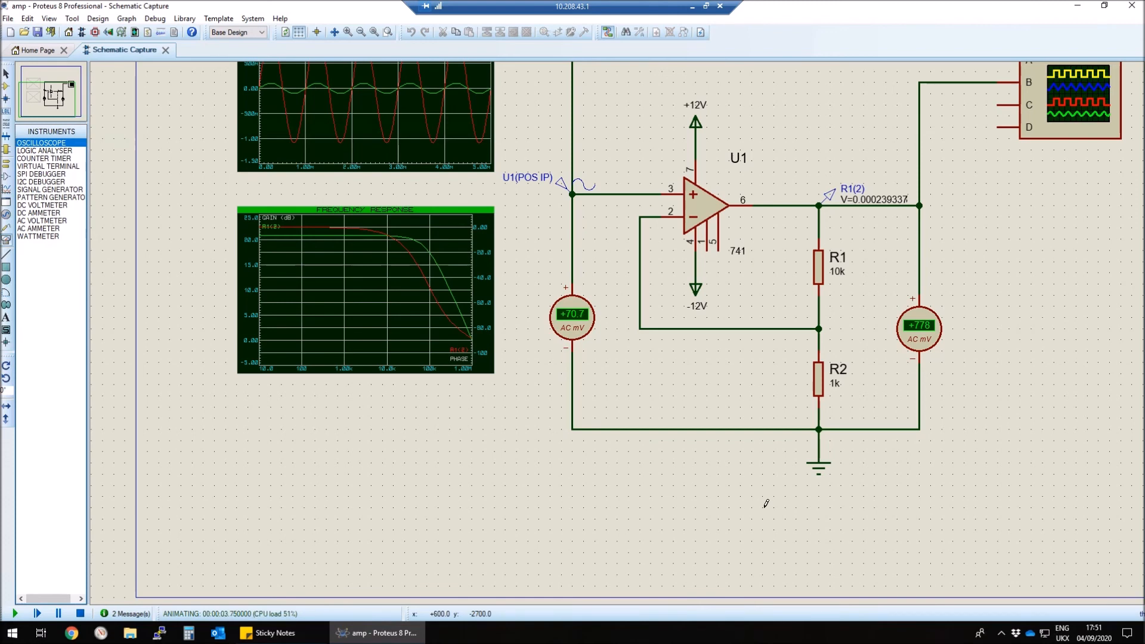
pyautogui.click(155, 19)
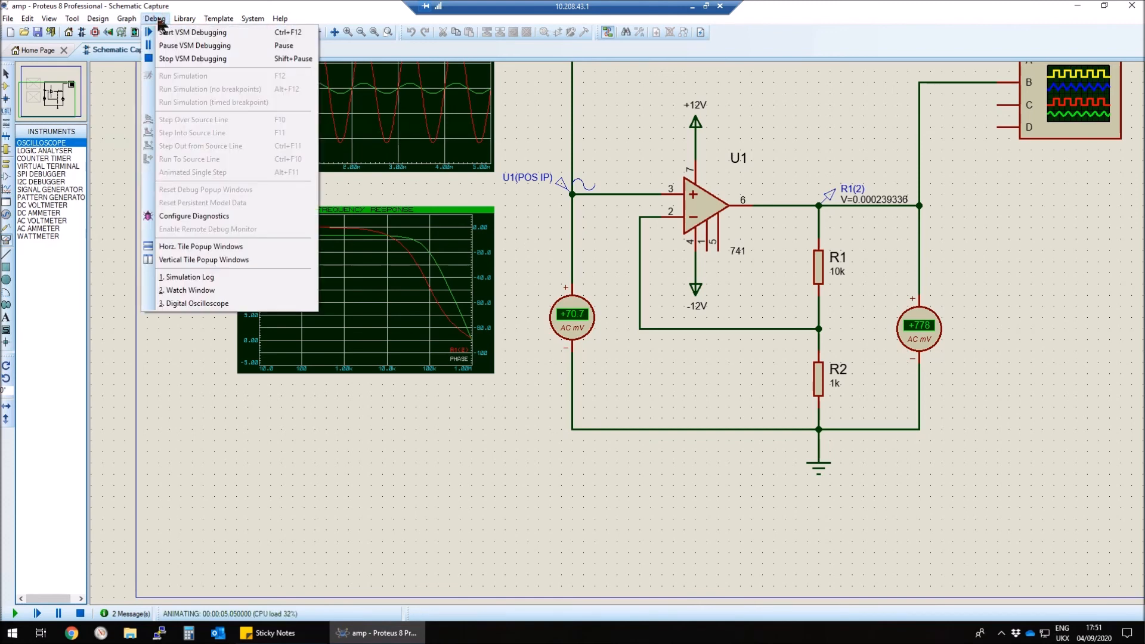
pyautogui.click(177, 305)
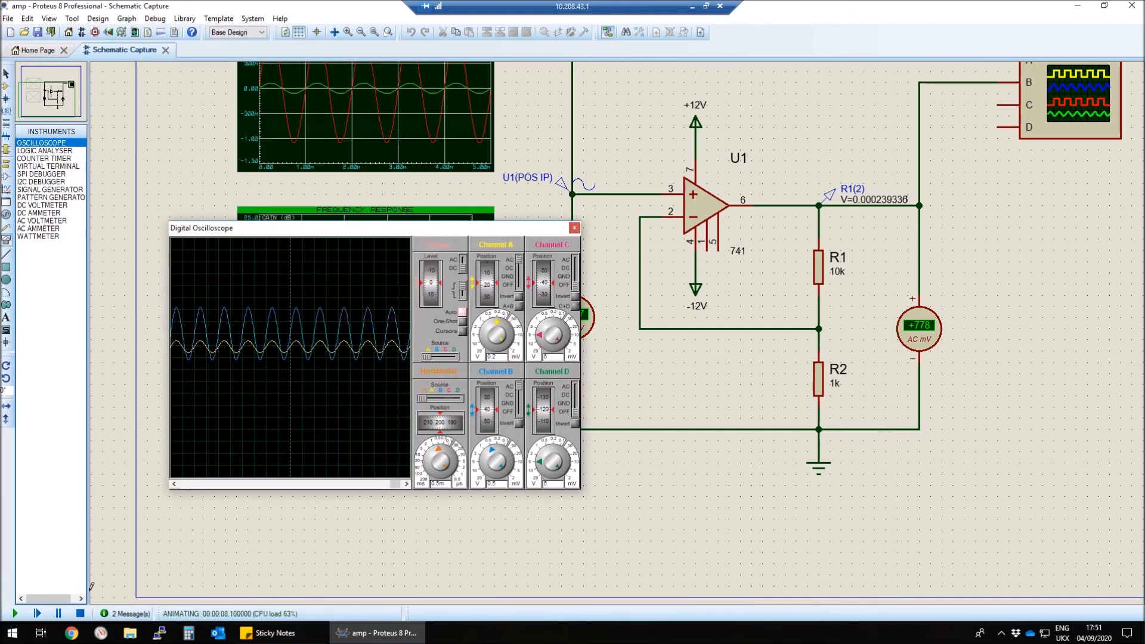
# Step: Rerun the simulation to check the oscilloscope display and stop it
pyautogui.click(81, 613)
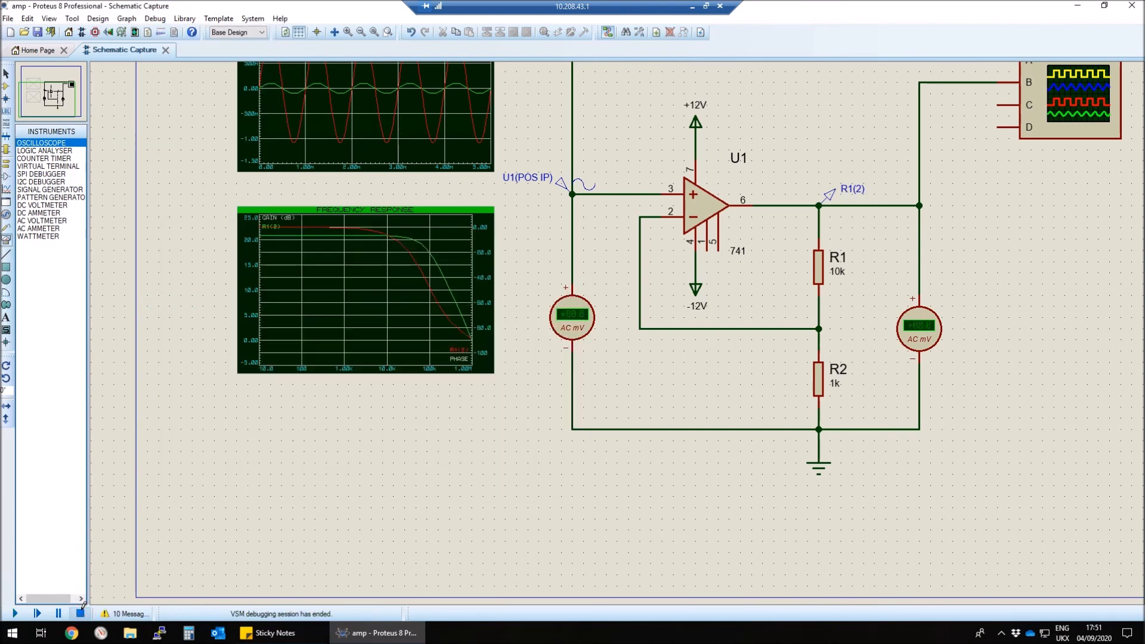
pyautogui.click(14, 613)
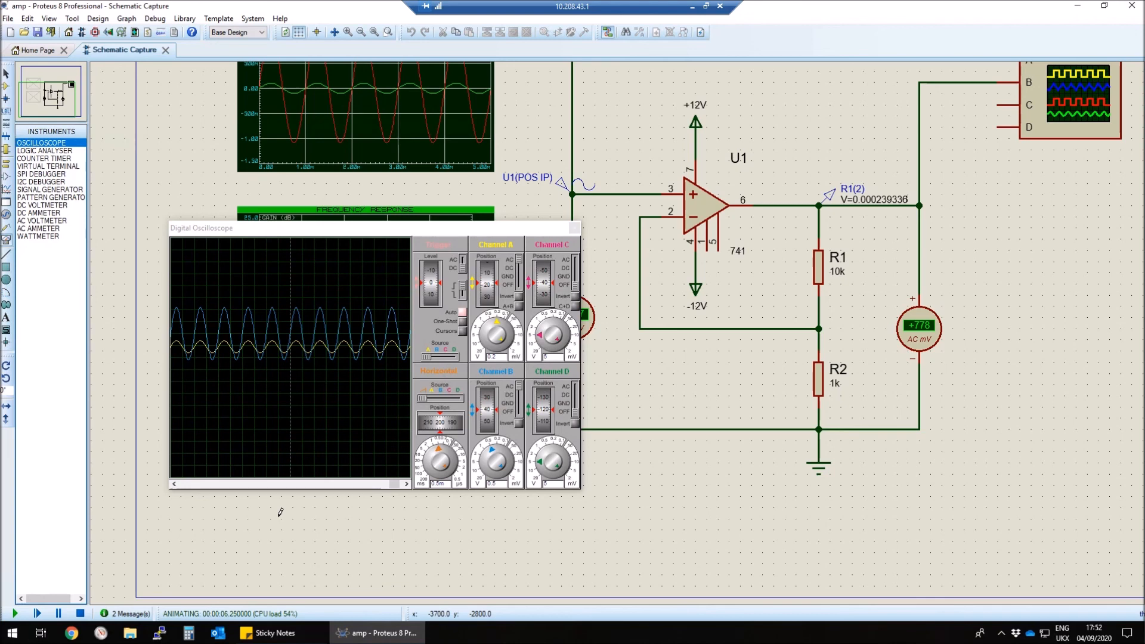
pyautogui.click(81, 613)
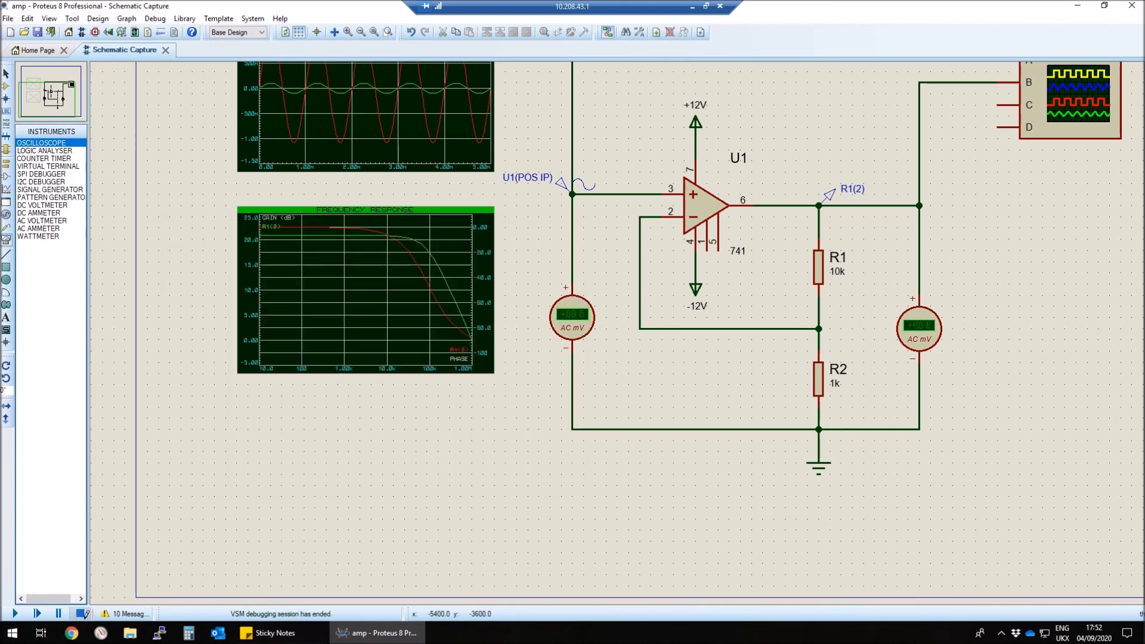
# Step: Check the simulation and PCB layout exclusion options in the input-side AC voltmeter's properties
pyautogui.rightClick(577, 324)
pyautogui.click(614, 318)
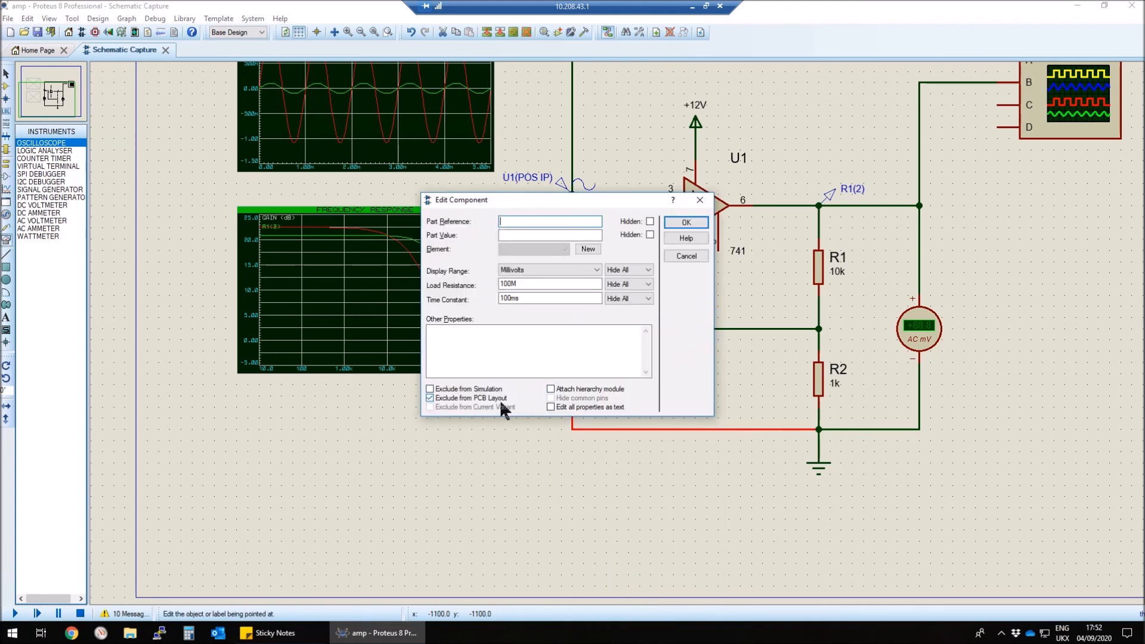
pyautogui.click(687, 228)
# Step: Enable Exclude from Simulation in resistor R1's component properties and deselect the resistor
pyautogui.rightClick(831, 264)
pyautogui.click(870, 282)
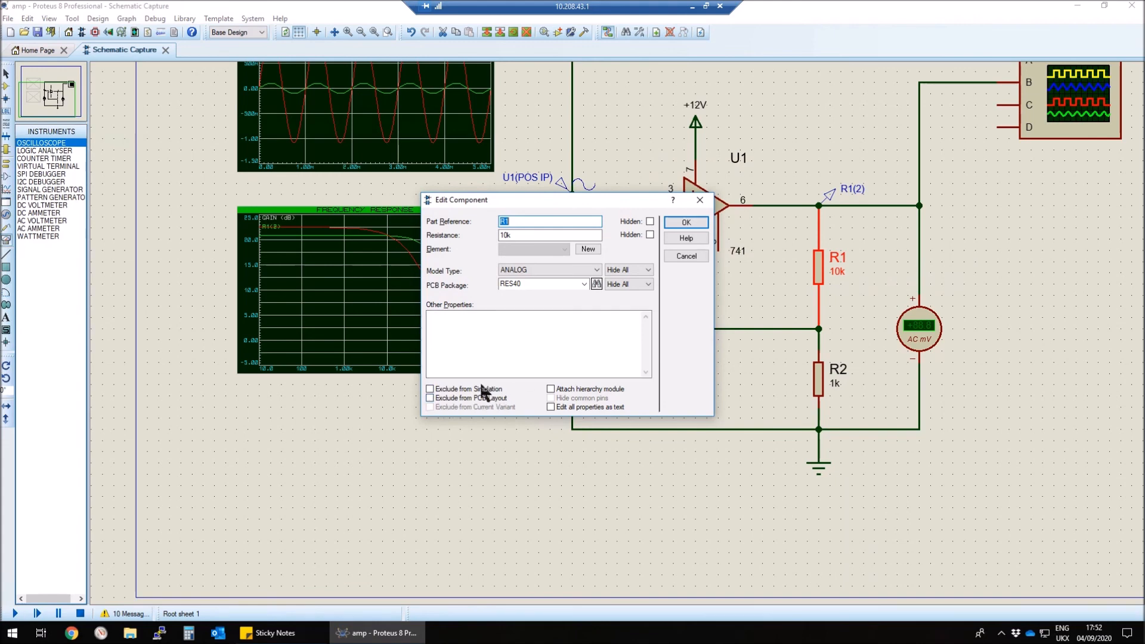
pyautogui.click(450, 389)
pyautogui.click(687, 222)
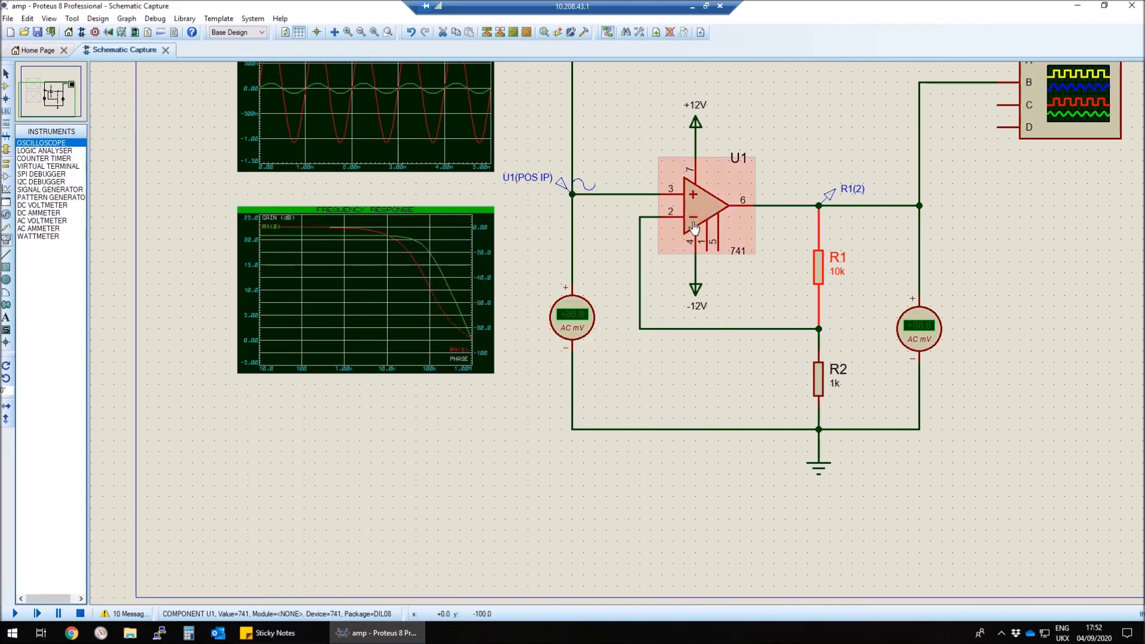
pyautogui.click(712, 382)
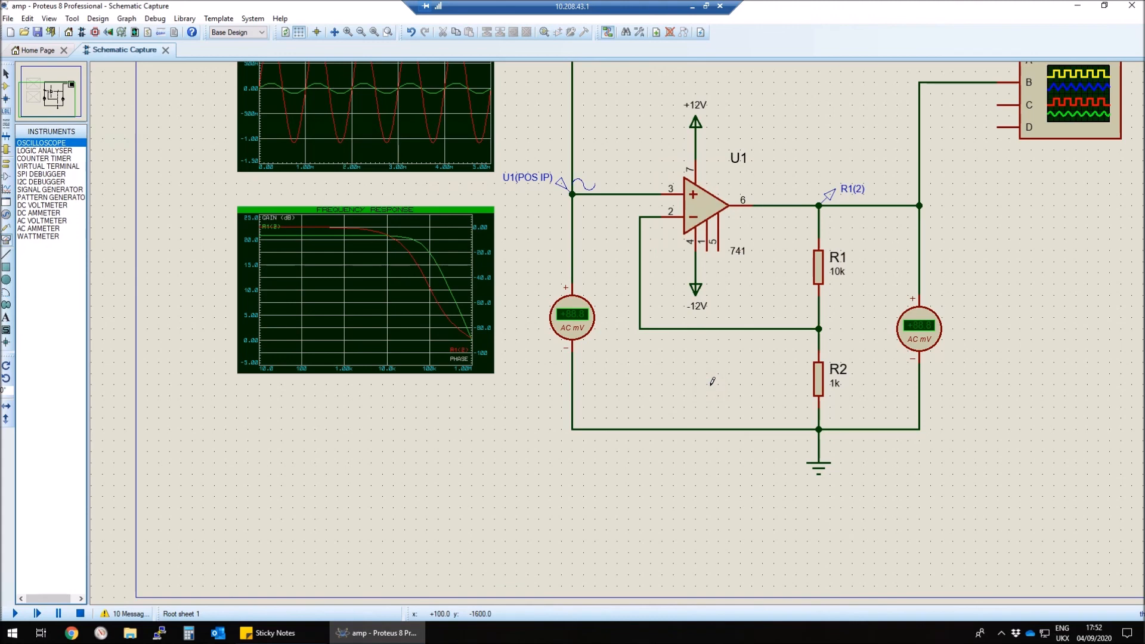